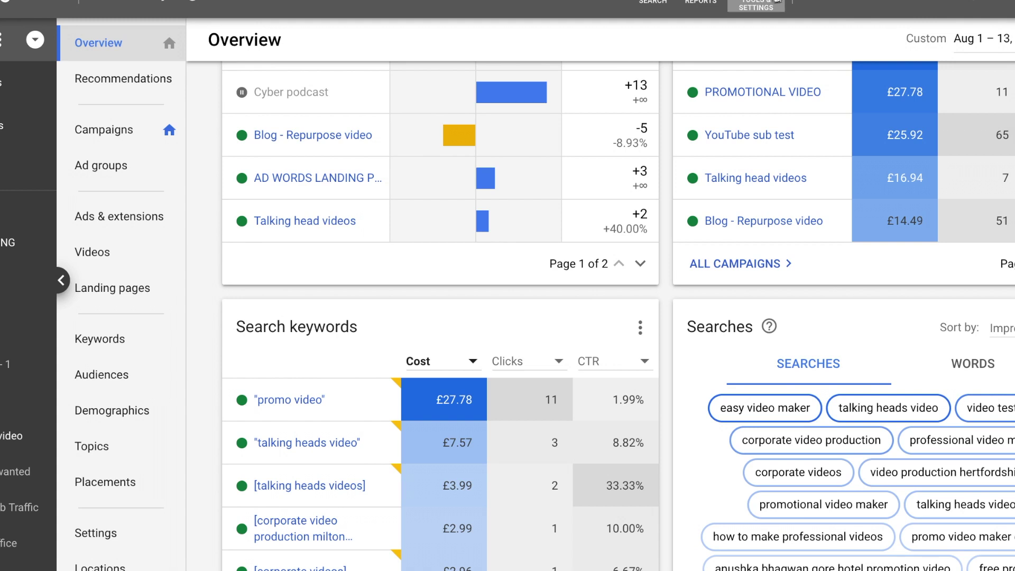
Open the YouTube channel linking details in the account's linked accounts settings.
click(756, 6)
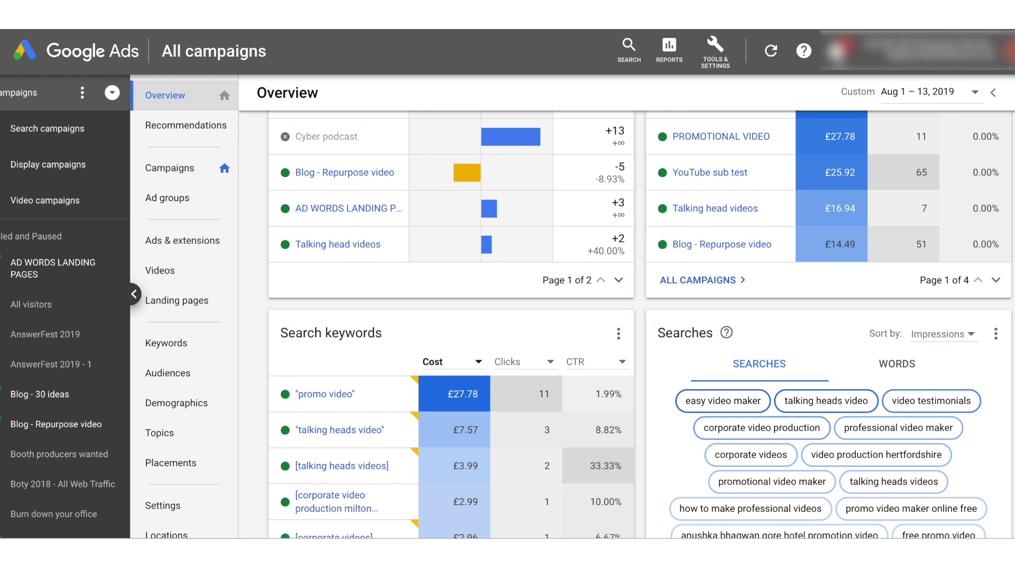
click(728, 54)
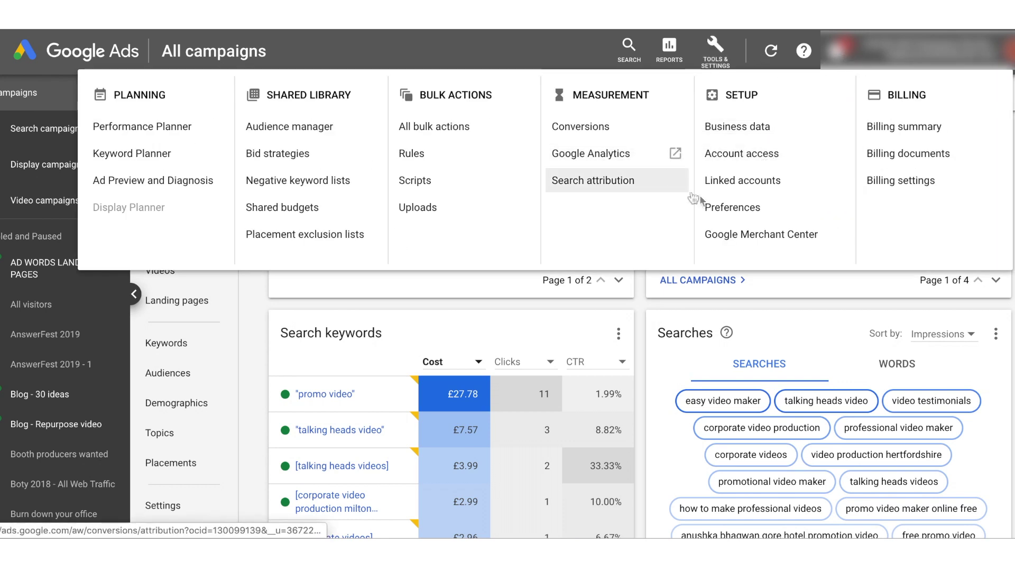
click(744, 182)
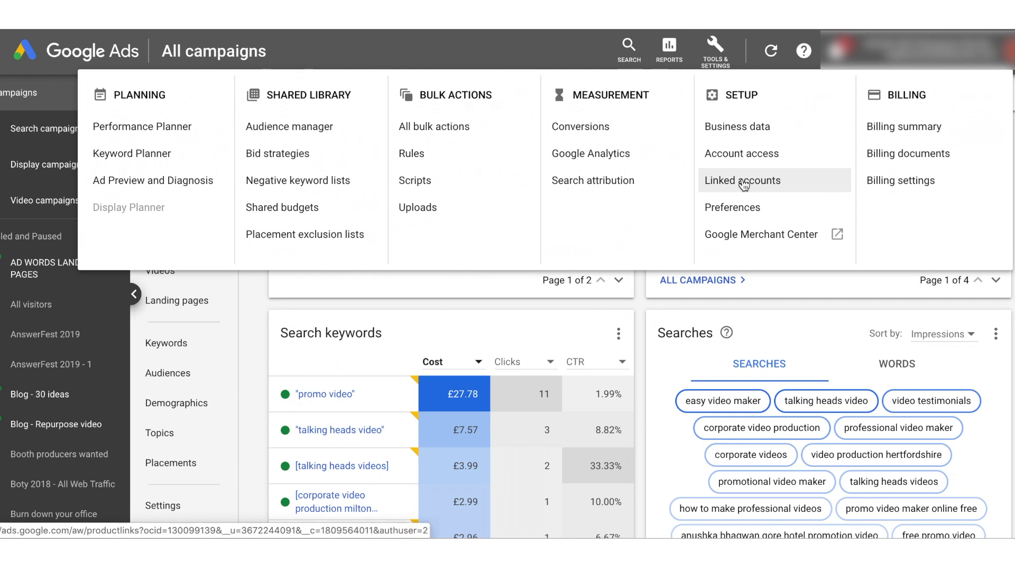
scroll(747, 269, down, 5)
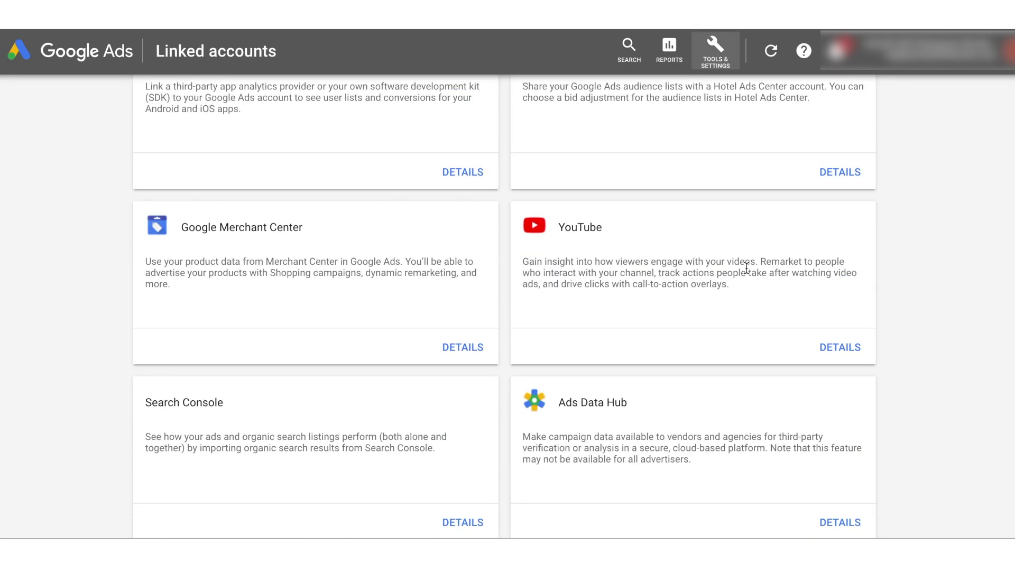
click(848, 353)
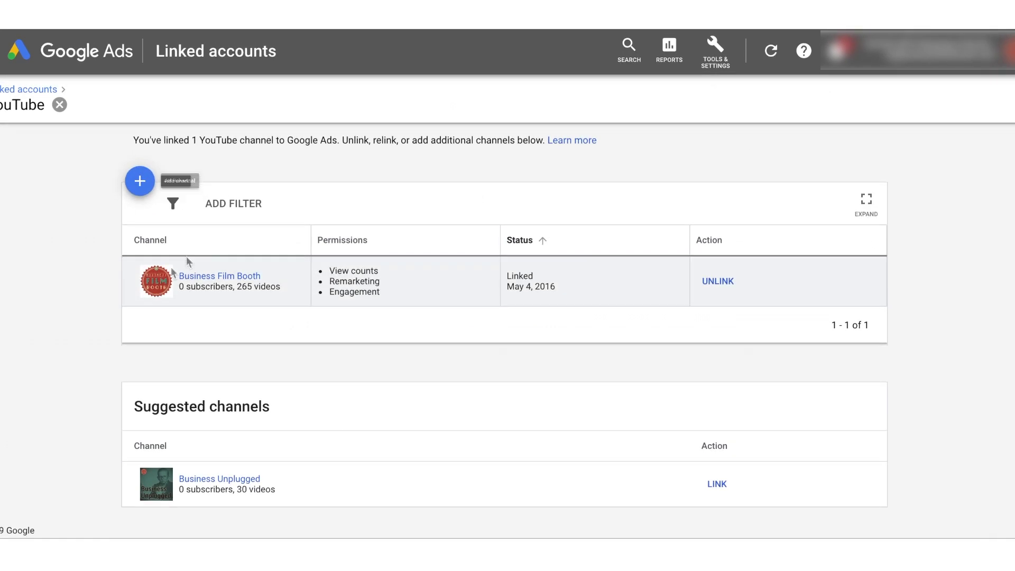
click(142, 182)
click(418, 308)
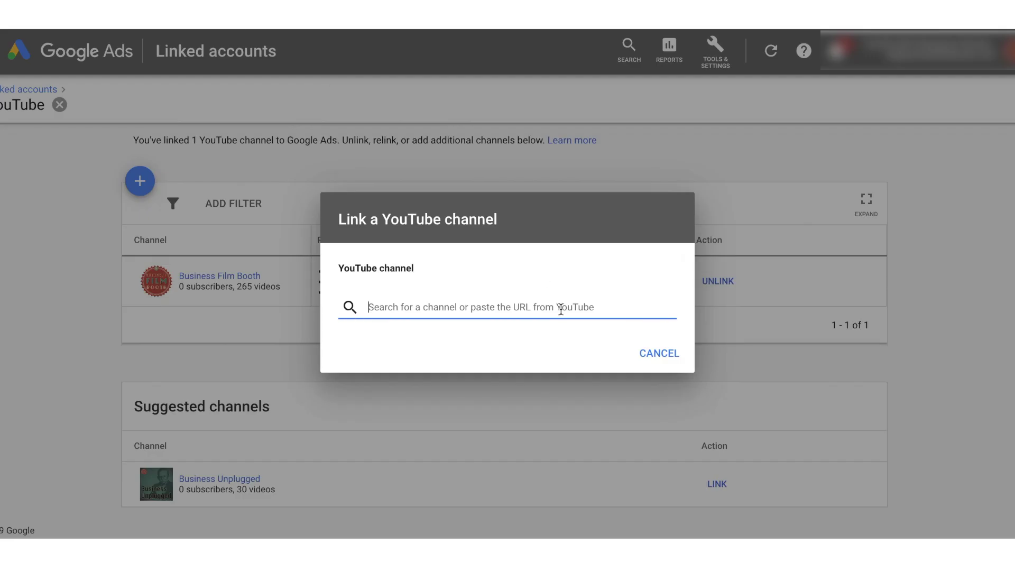
text(https://www.youtube.com/channel/UC6y-XOFlzpLLF2pC920wTzQ)
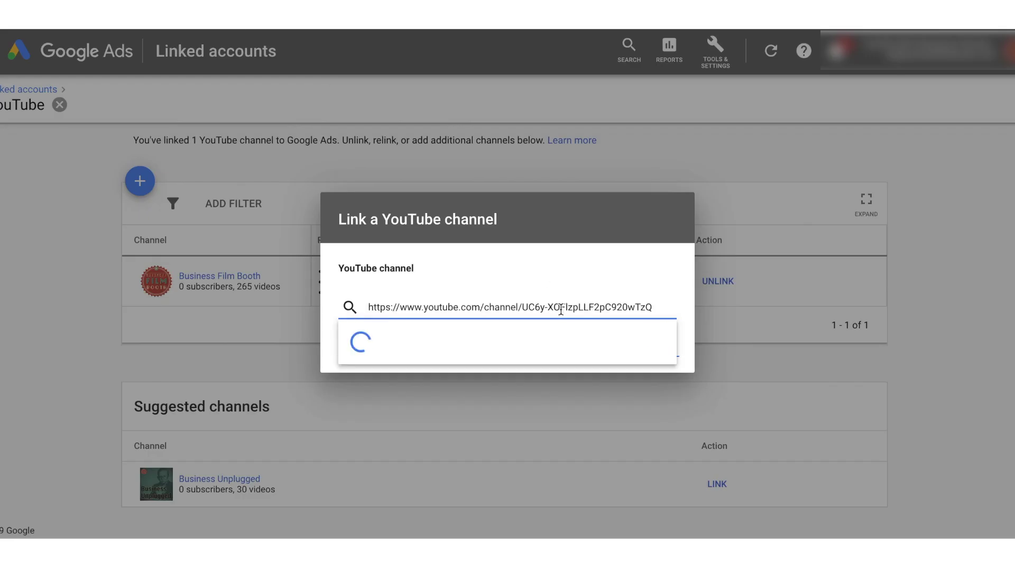
click(416, 339)
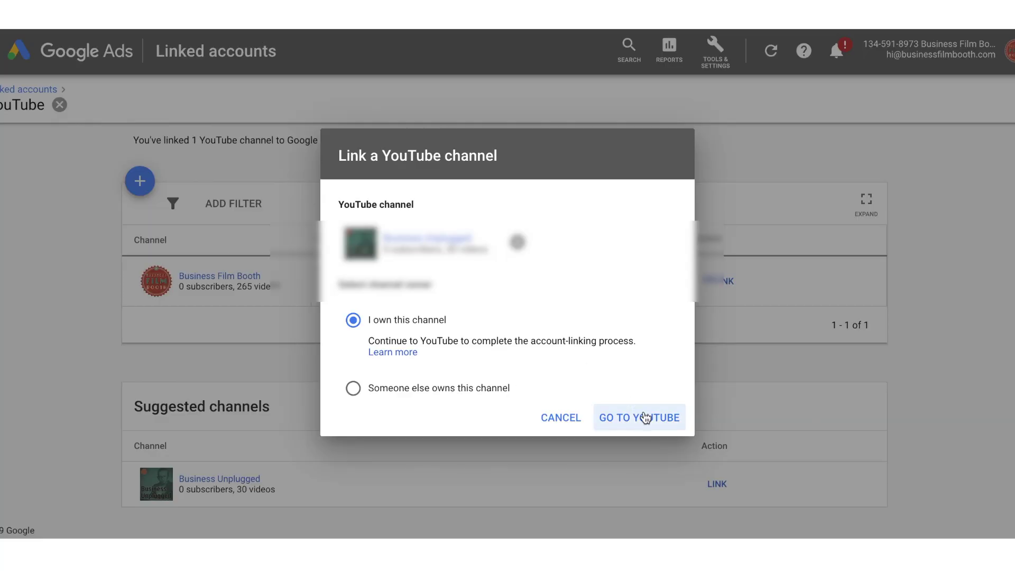
click(647, 422)
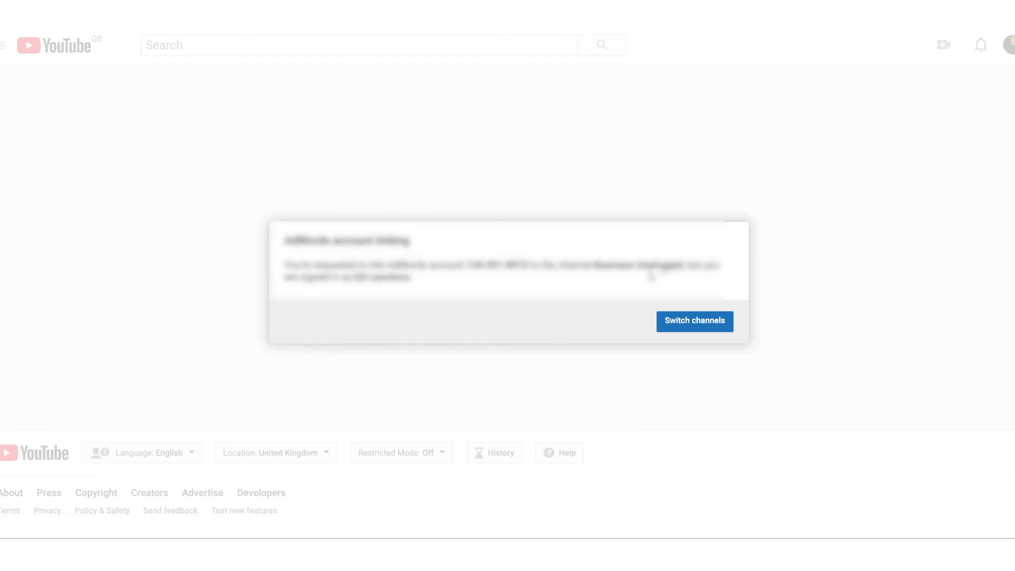
Switch to the requested YouTube channel and link the ads account under the link name "Business Unplugged" with view counts, remarketing and engagement access.
click(697, 325)
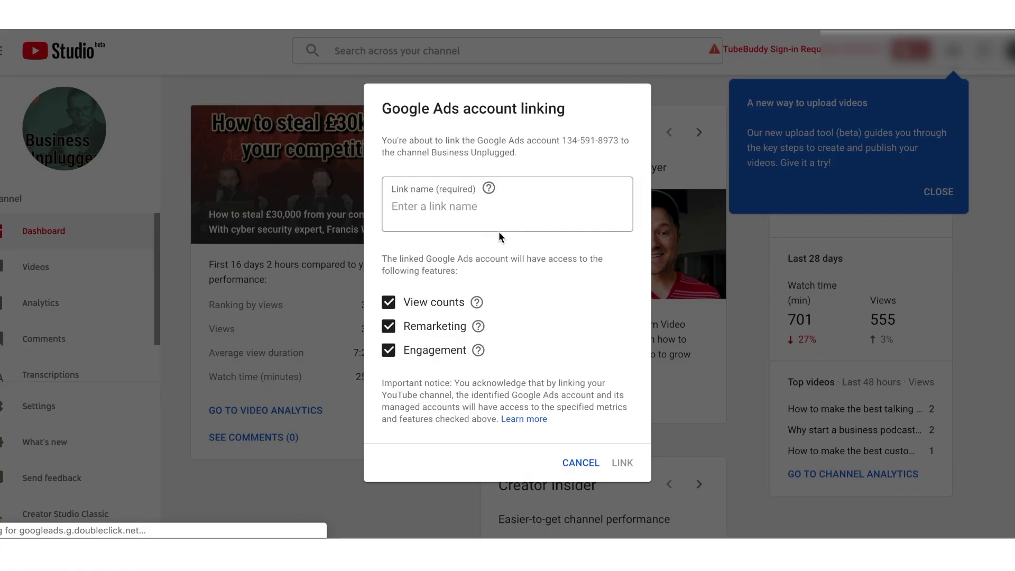
click(464, 210)
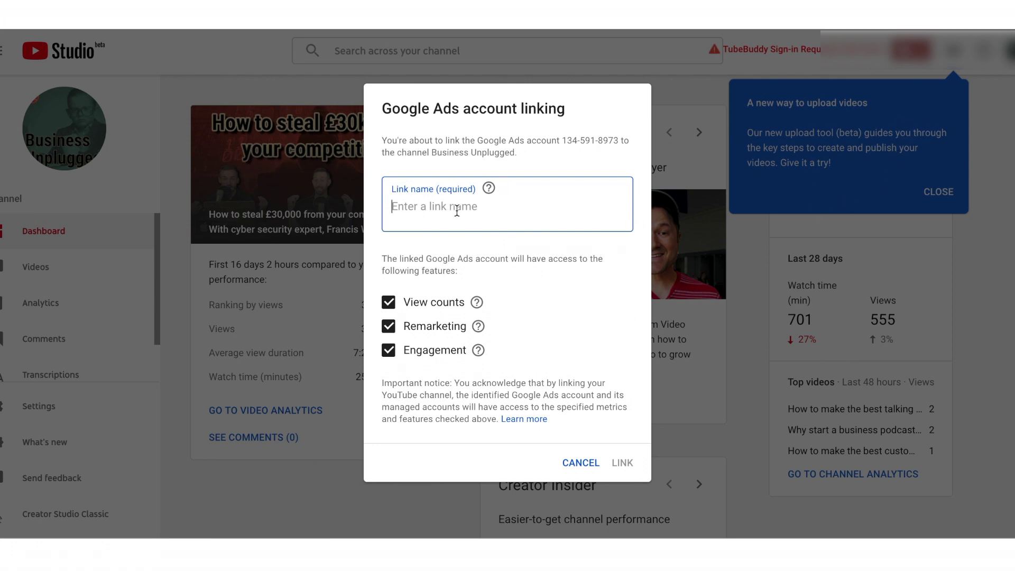
text(Business Unplugged)
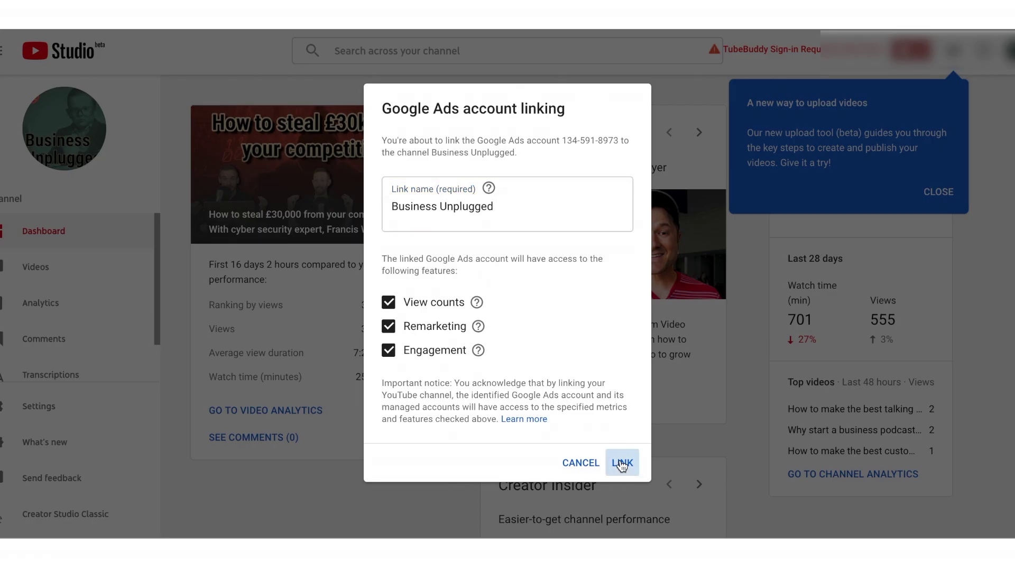
click(622, 463)
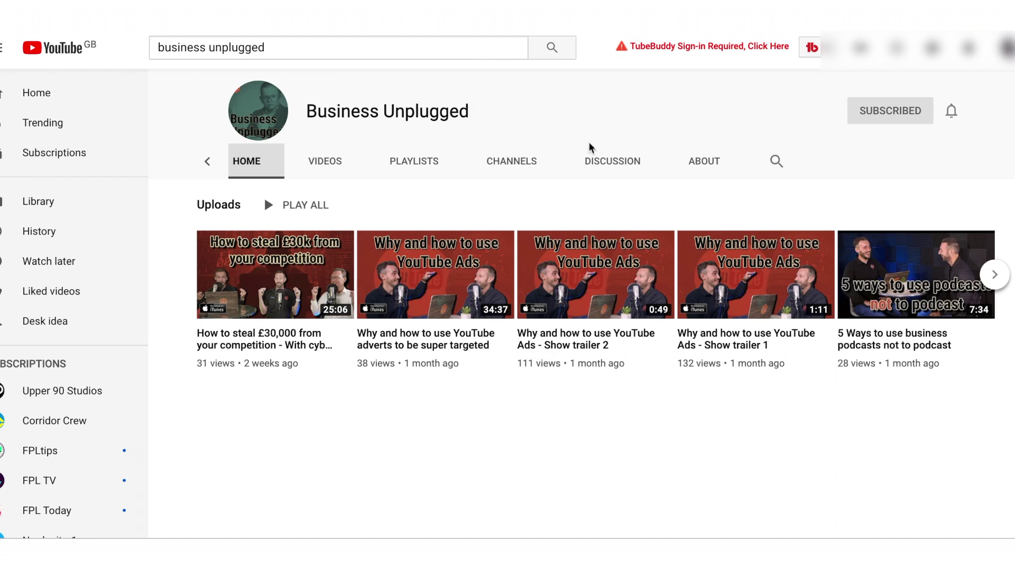
Browse the uploads of the Business Unplugged channel and open the "Win this is marketing" video.
click(995, 274)
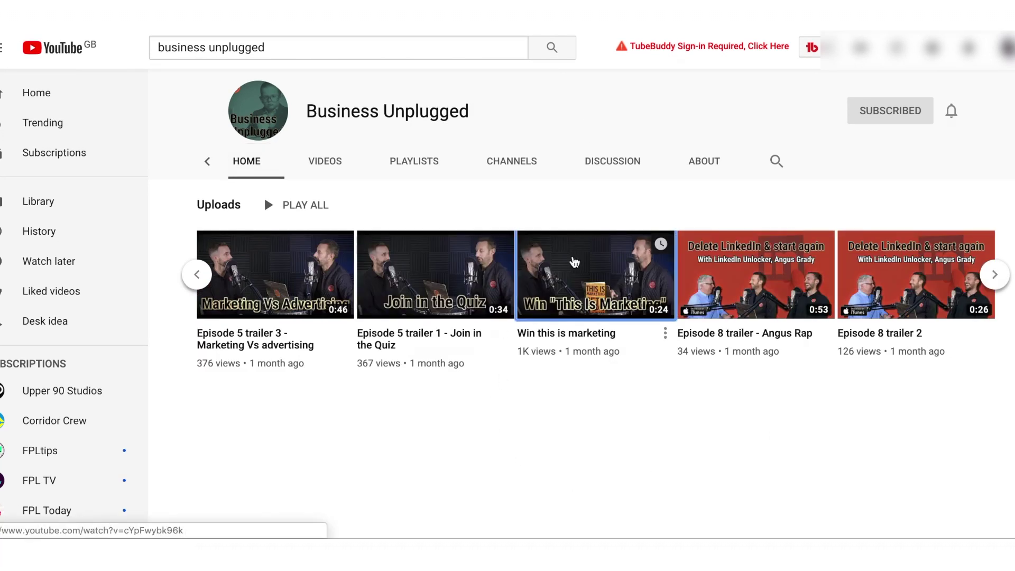
click(573, 266)
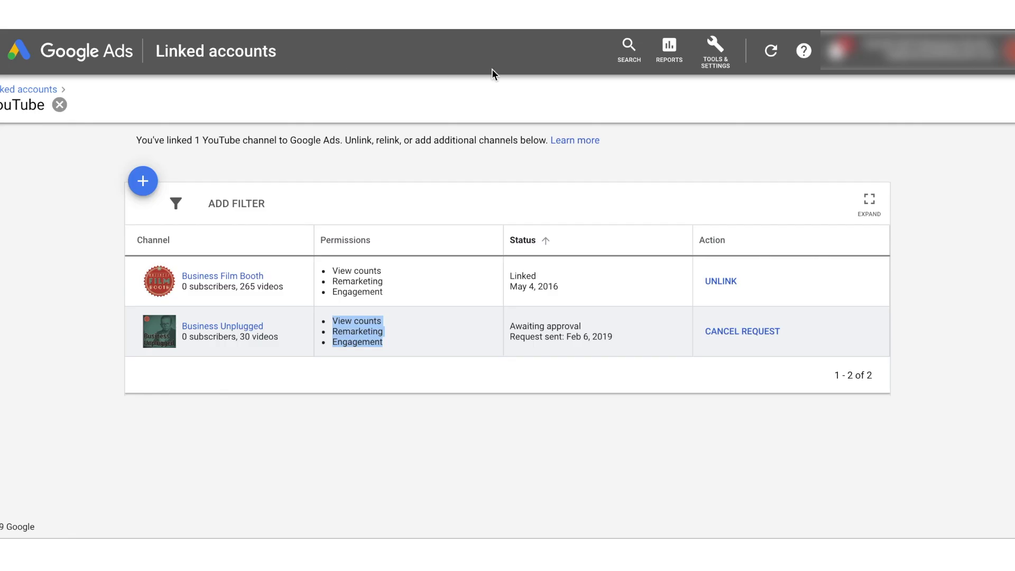
Open the Audience manager in Google Ads, view the custom audiences and return to the remarketing lists.
click(715, 51)
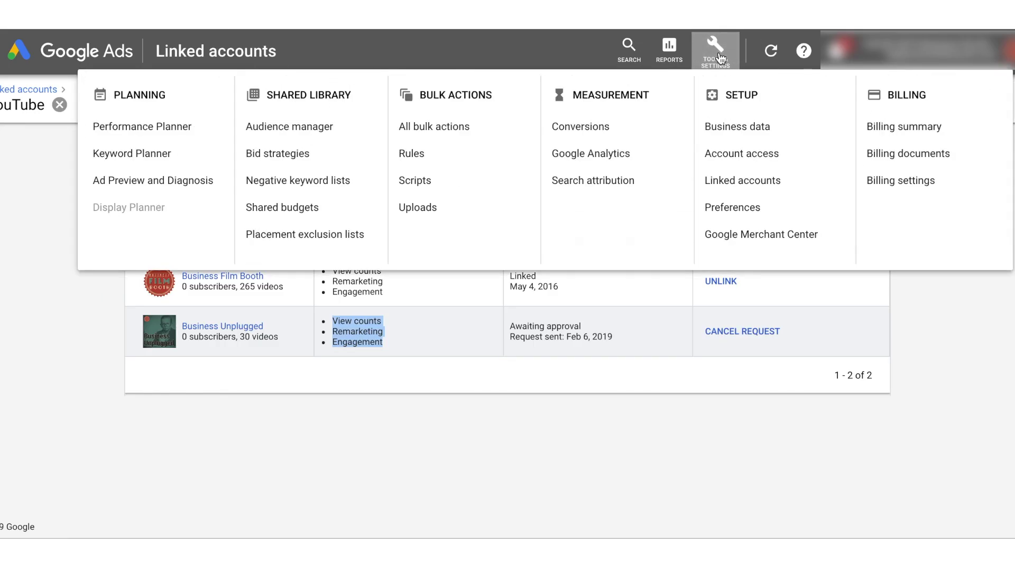
click(334, 128)
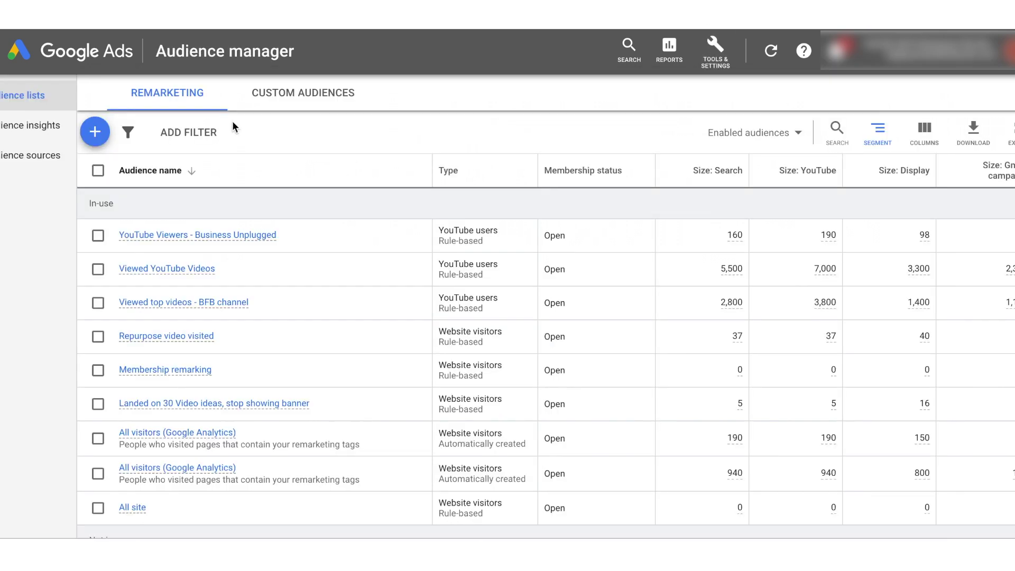
click(284, 94)
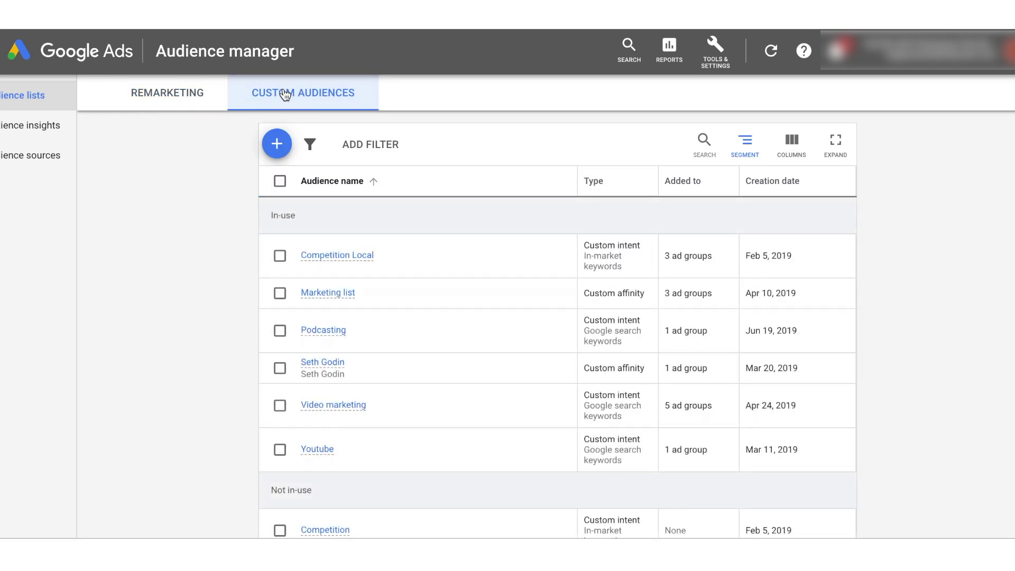
click(160, 92)
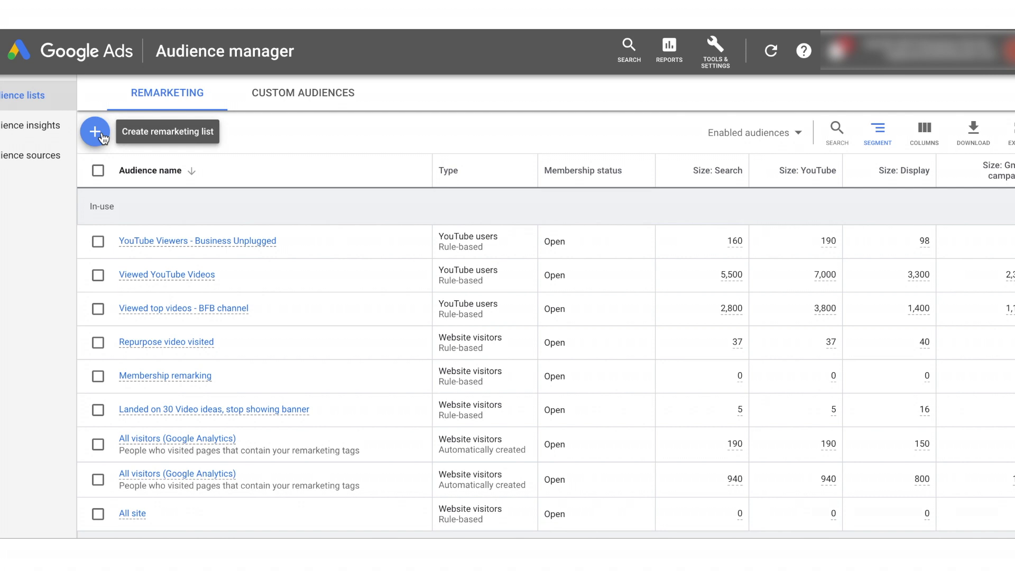
Start a new remarketing audience of YouTube users and name it "Podcast advert".
click(103, 137)
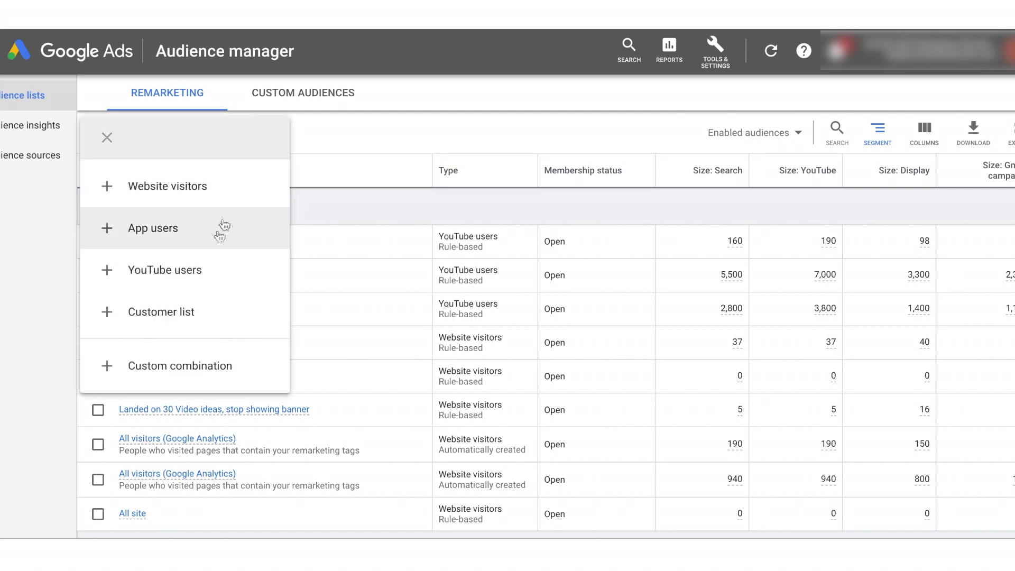
click(190, 276)
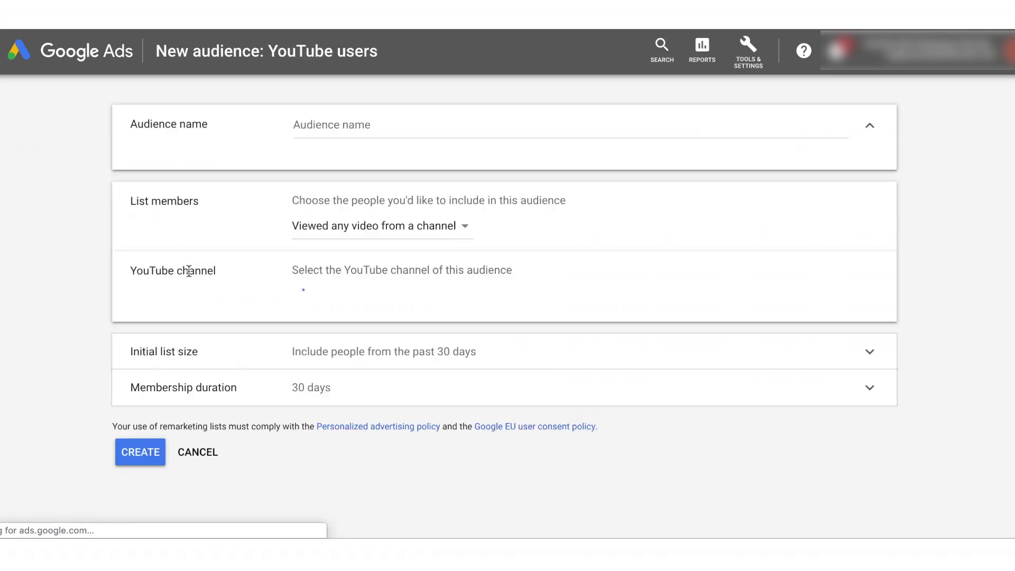
click(333, 125)
text(Podcast advert)
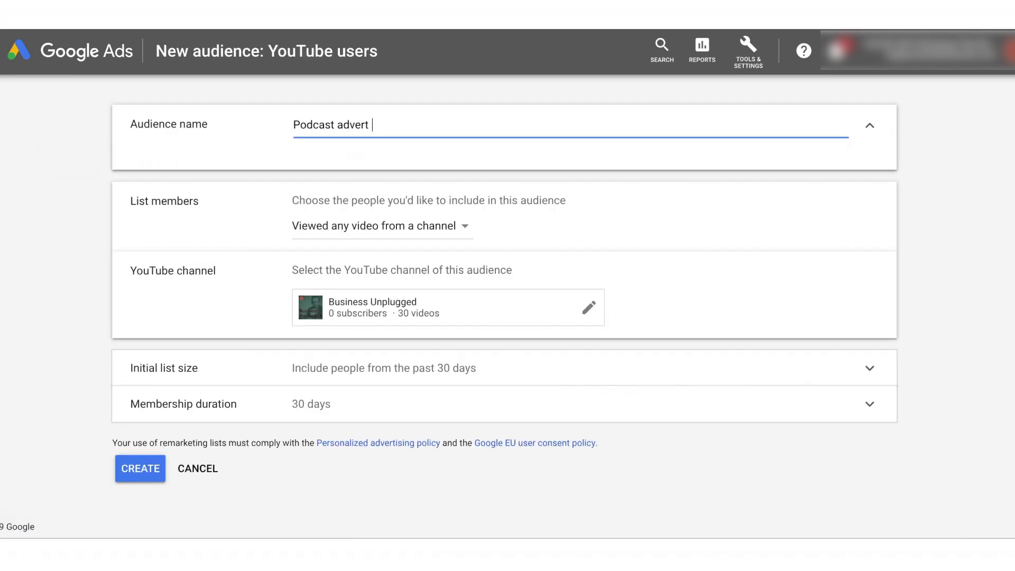
Try the list member options "Viewed certain videos" and "Viewed any video (as an ad) from a channel" for the audience.
click(388, 235)
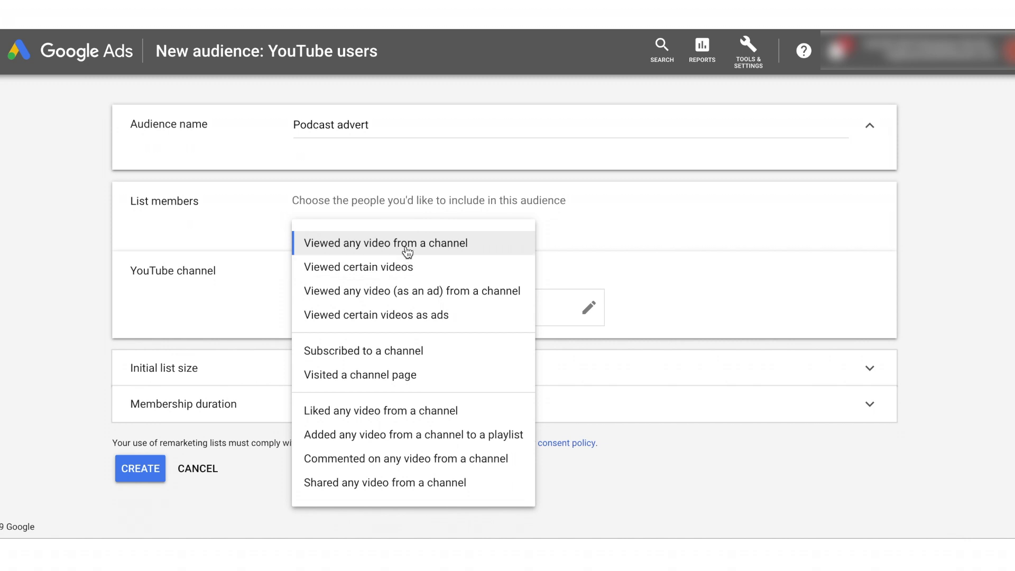
click(408, 270)
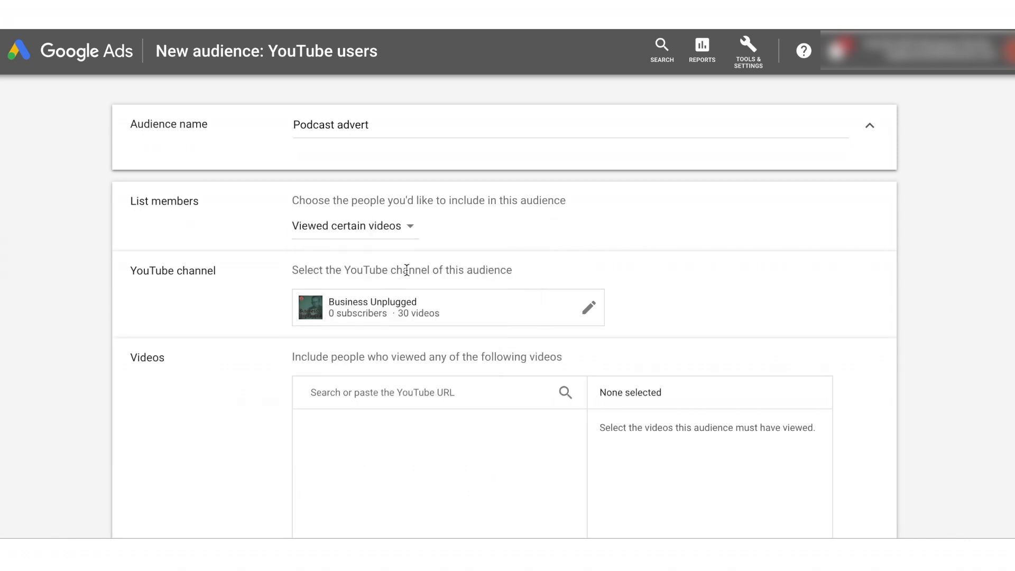
scroll(420, 460, down, 1)
scroll(421, 467, down, 1)
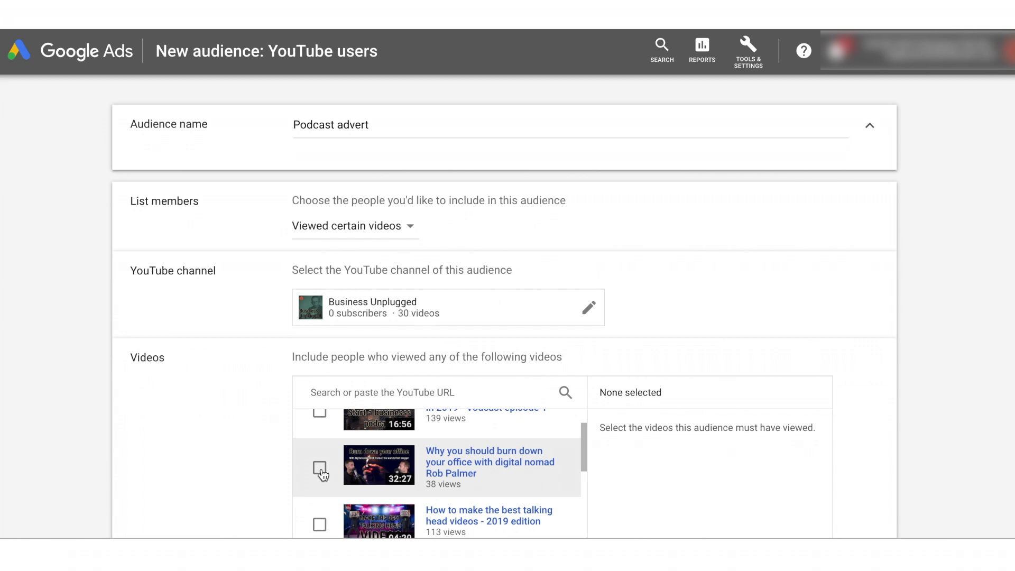
click(394, 237)
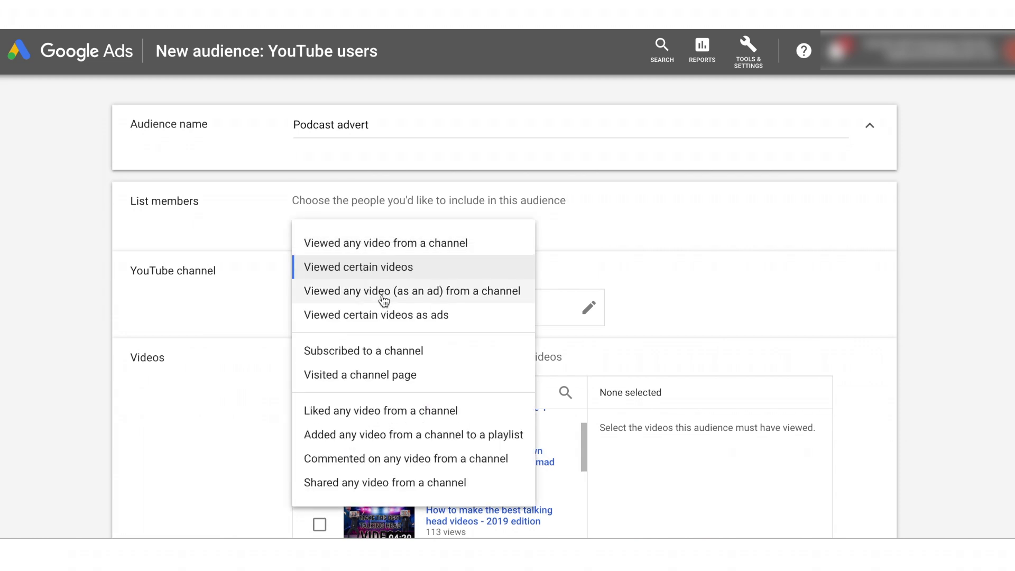
click(384, 301)
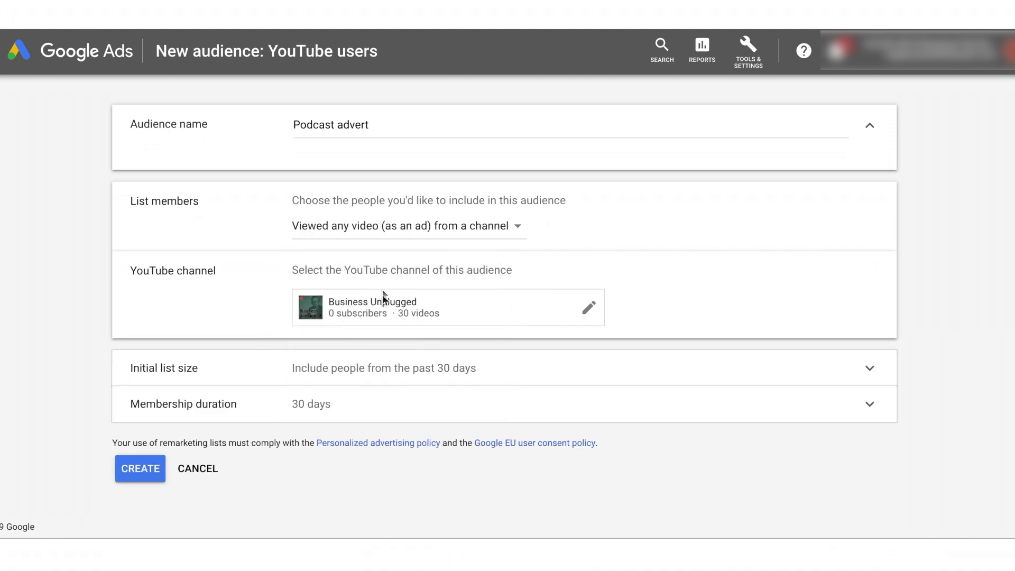
Set the list members to "Subscribed to a channel" with Business Unplugged as the YouTube channel.
click(384, 242)
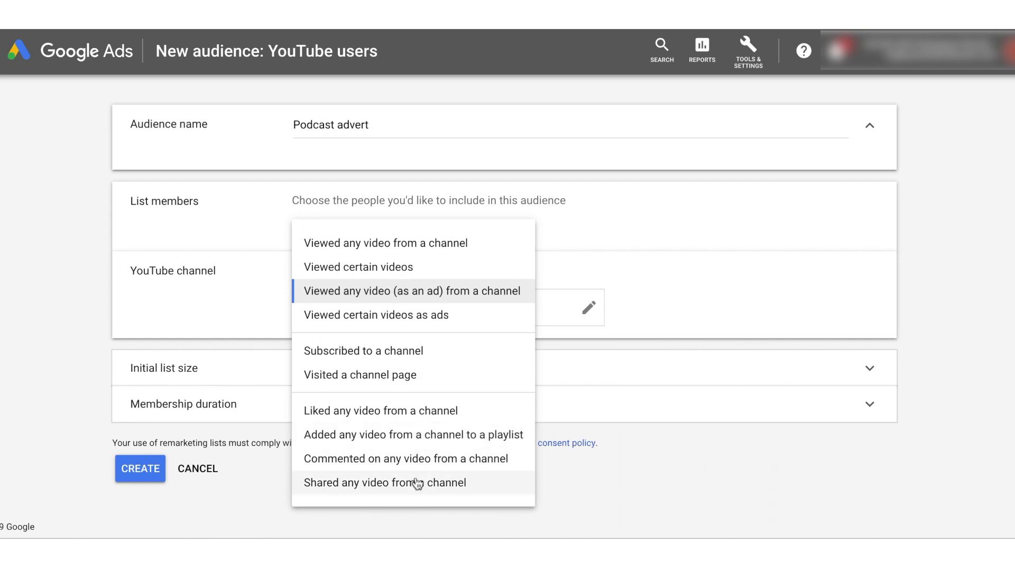
click(393, 355)
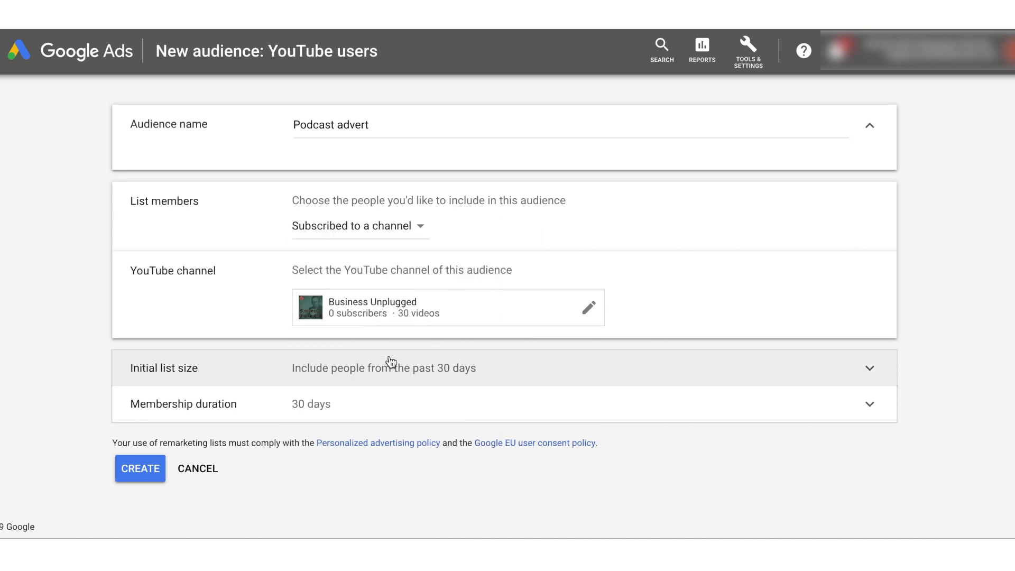
click(561, 303)
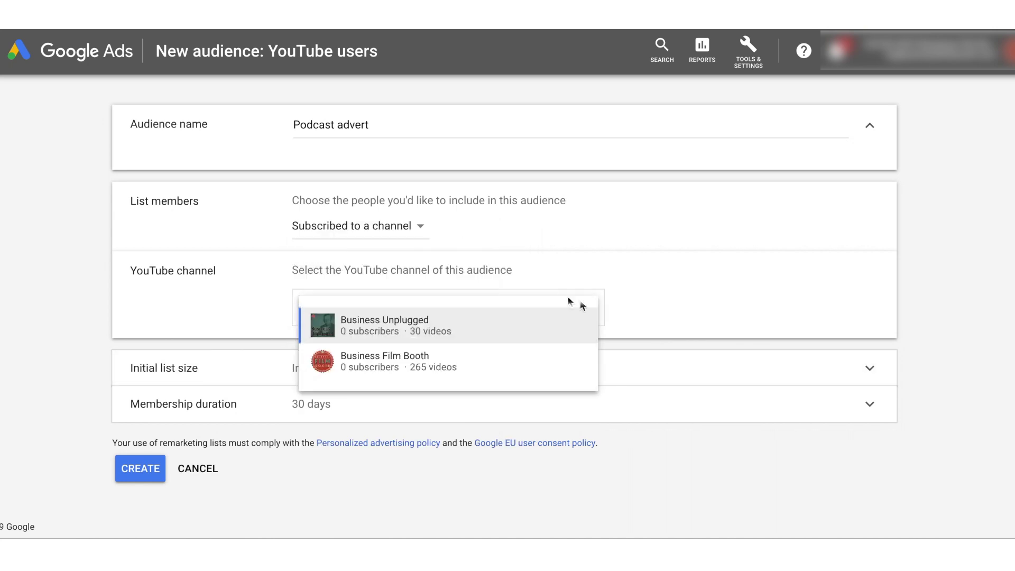
click(443, 315)
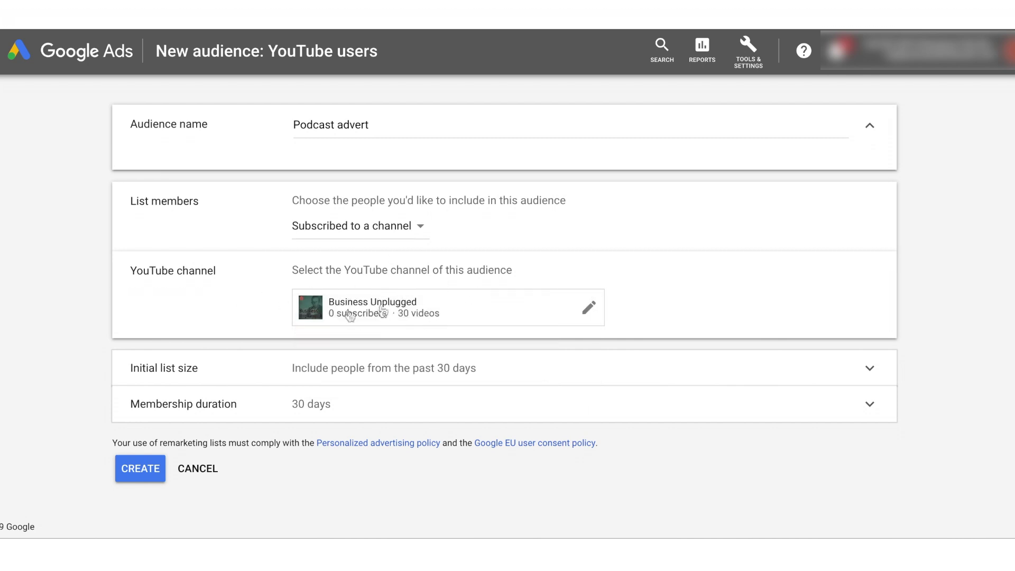
Review the initial list size and membership duration options, keep both at 30 days and create the audience.
click(373, 376)
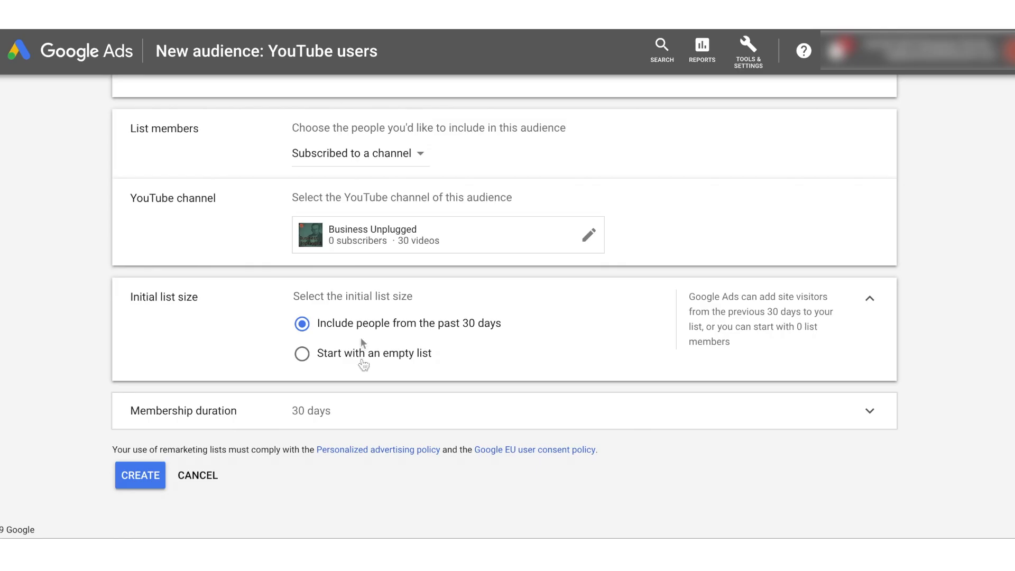
click(373, 410)
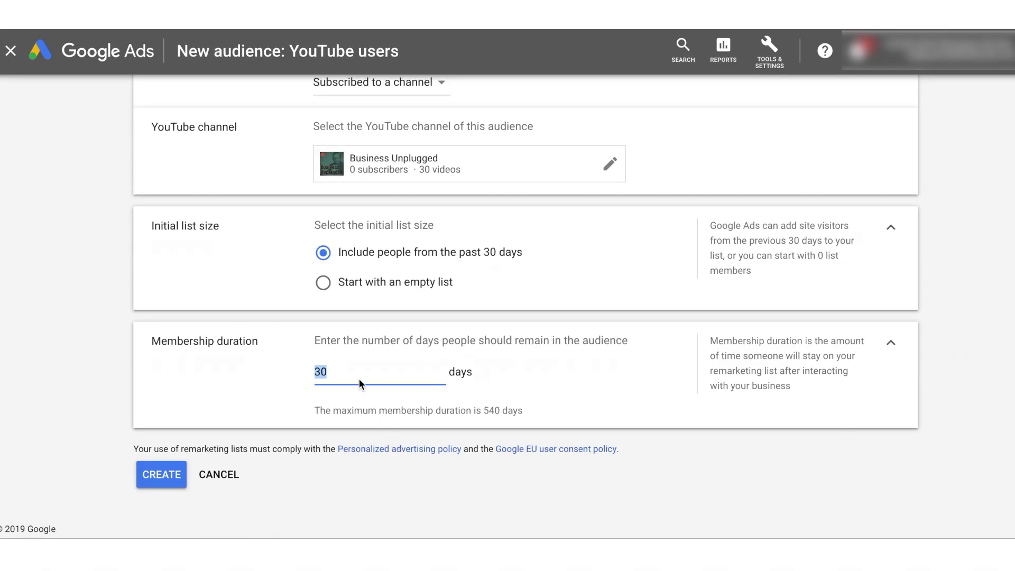
click(177, 479)
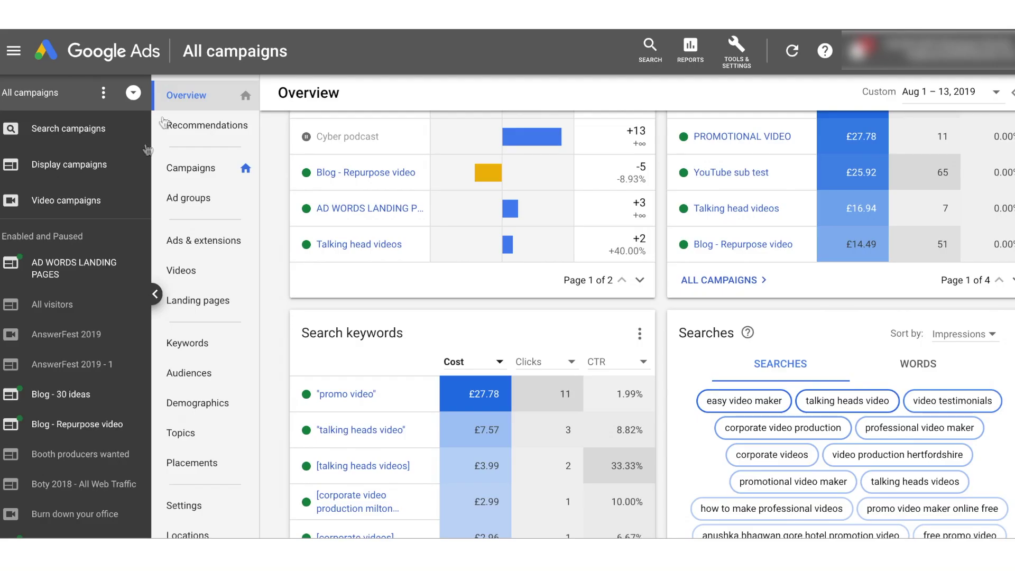
Show the campaign list for Video campaigns and start creating a new campaign there.
click(53, 212)
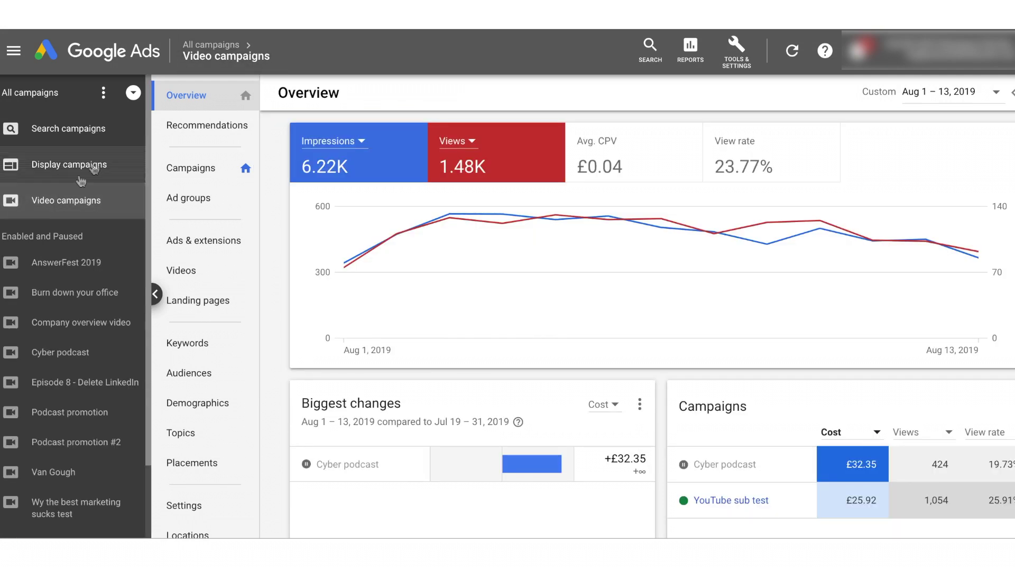
click(191, 168)
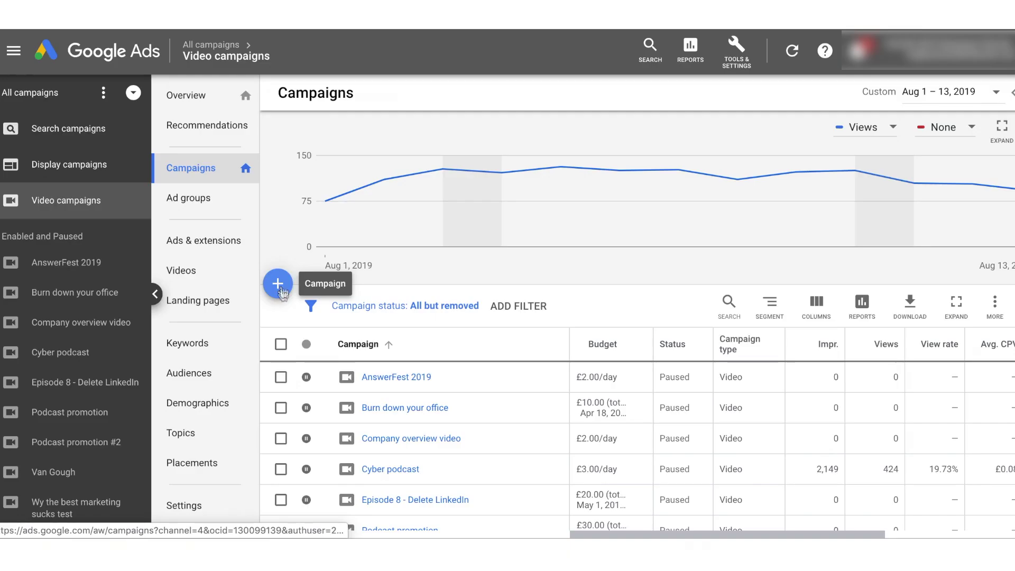
click(277, 284)
click(370, 341)
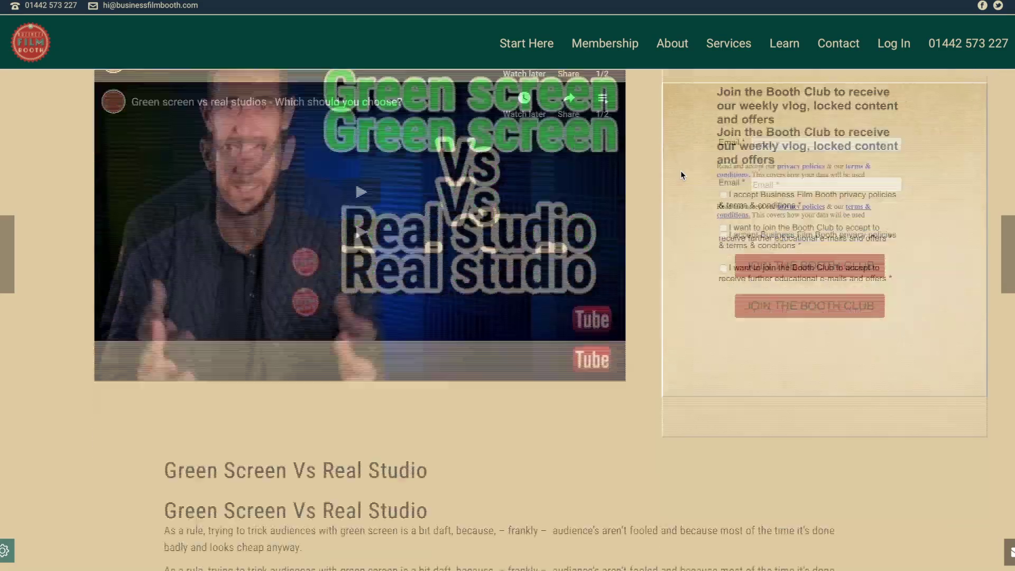
scroll(815, 336, down, 15)
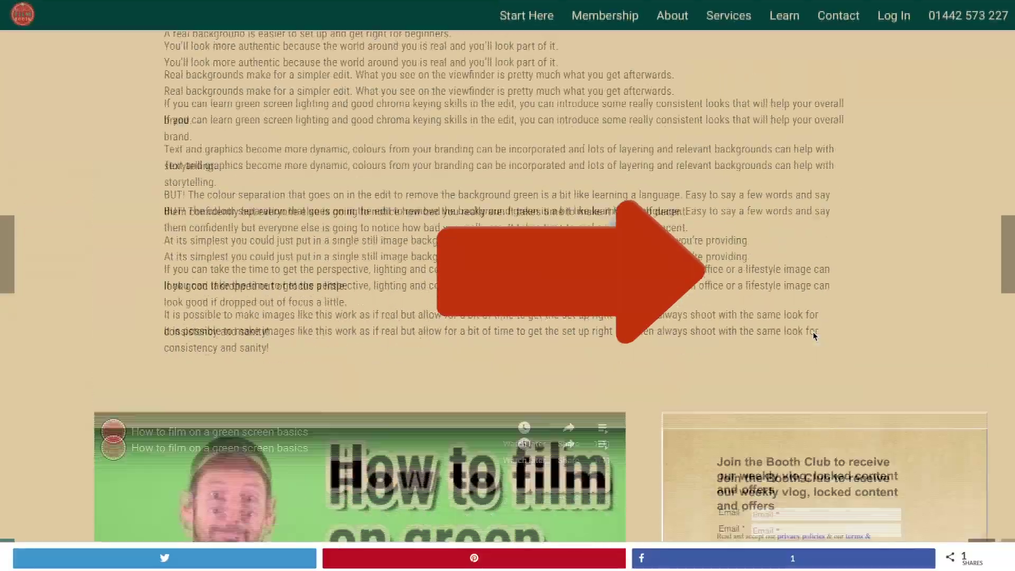
scroll(507, 285, down, 10)
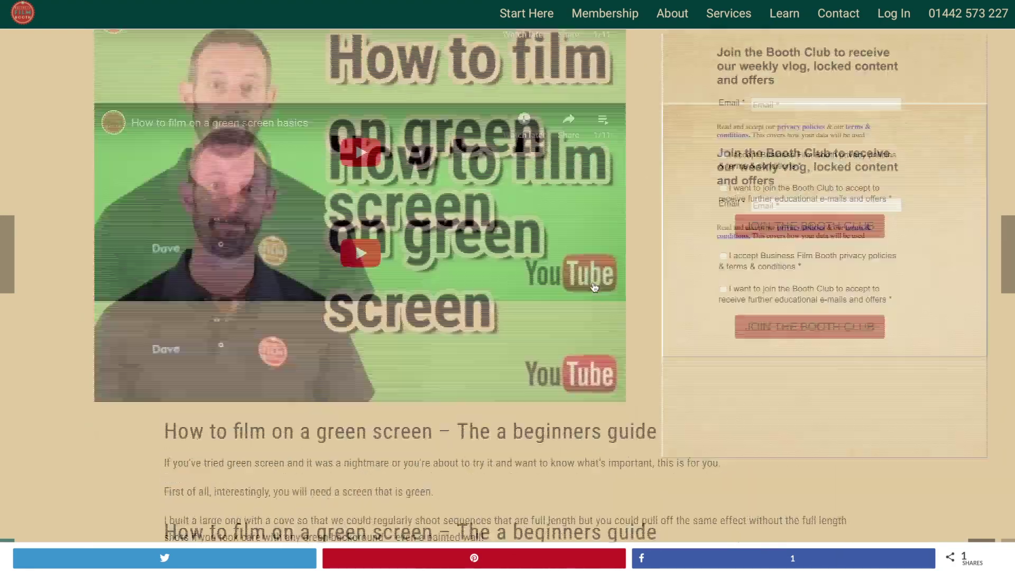
scroll(508, 285, down, 10)
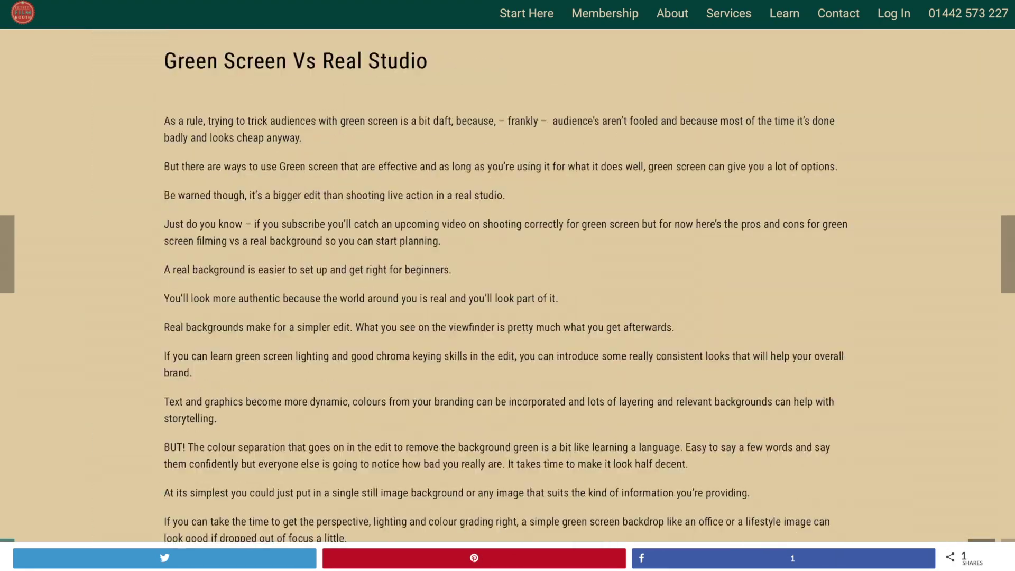
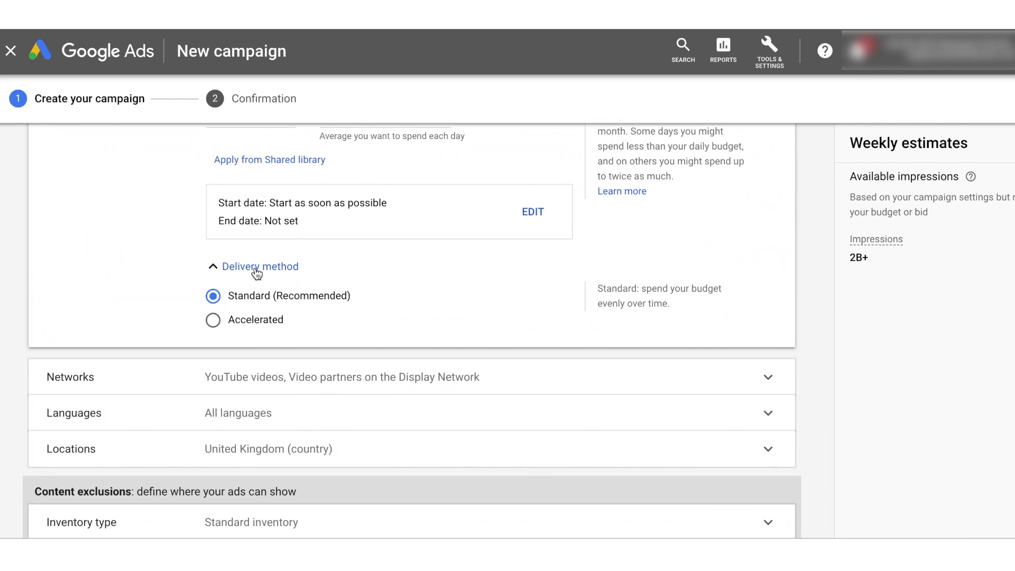
Review the campaign's network options, trying YouTube search results and keeping YouTube videos with Video partners on the Display Network.
click(257, 268)
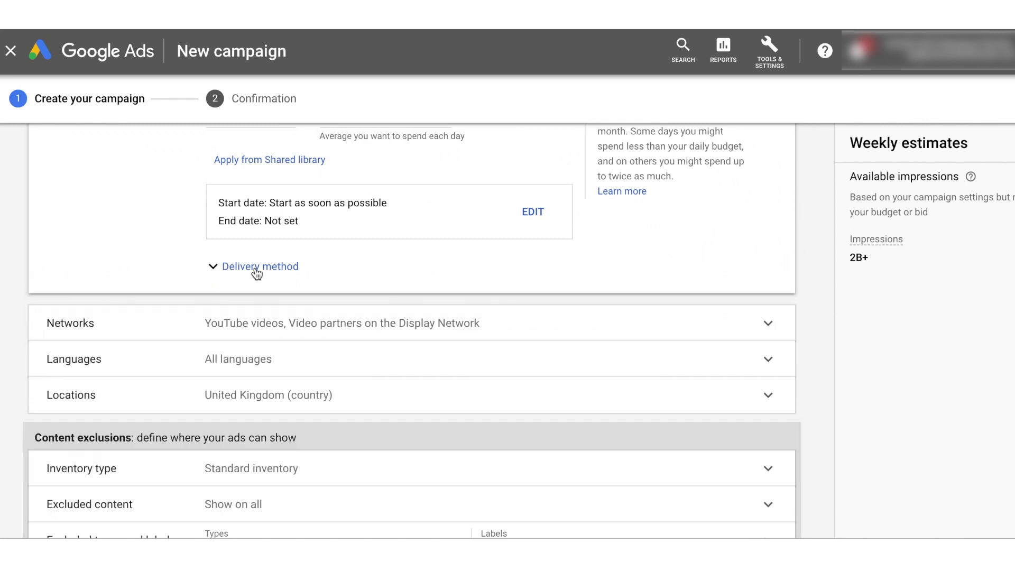
click(317, 332)
scroll(275, 333, down, 1)
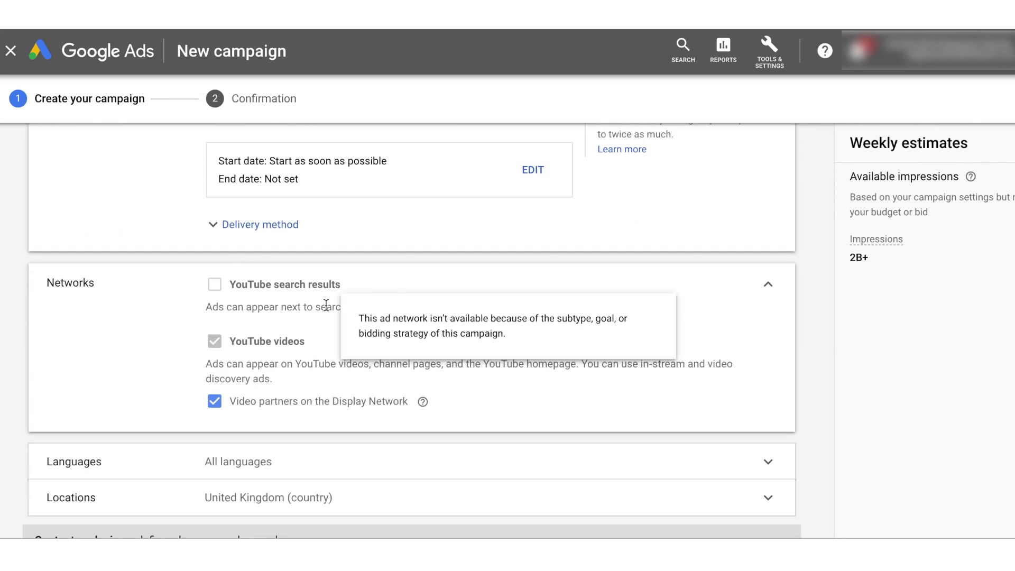
click(233, 286)
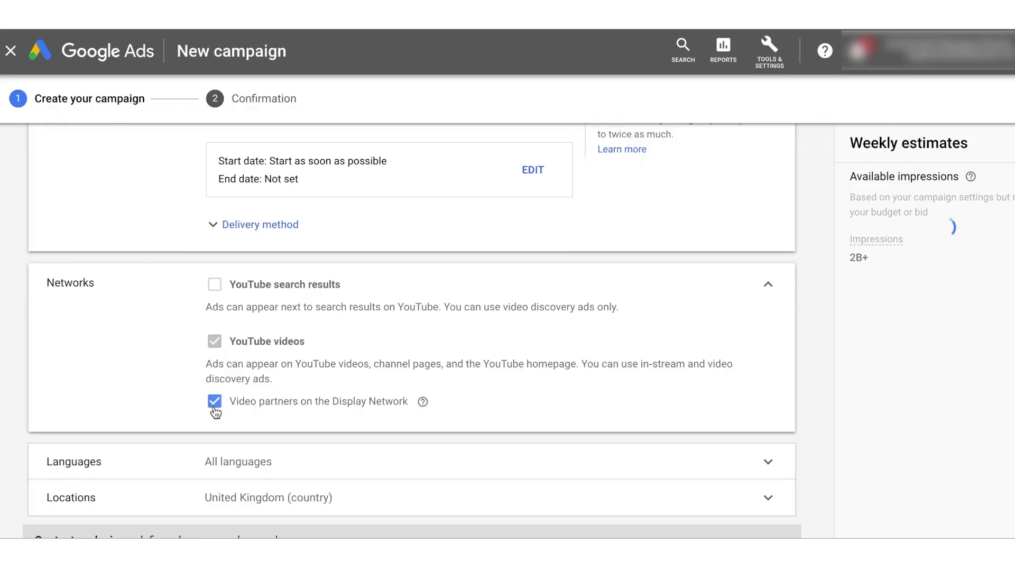
Set the campaign's customer language to English.
scroll(214, 410, down, 2)
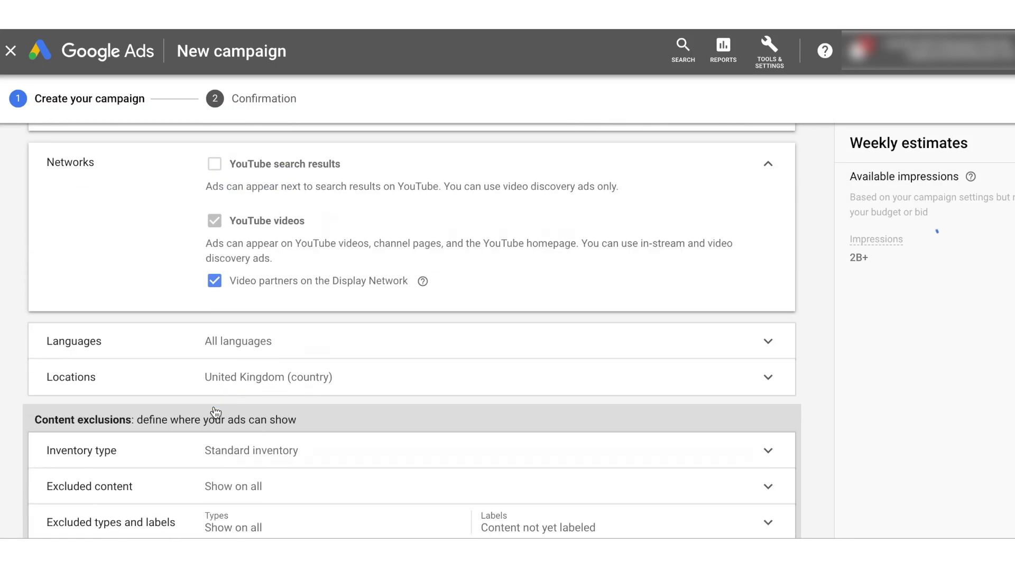
click(316, 337)
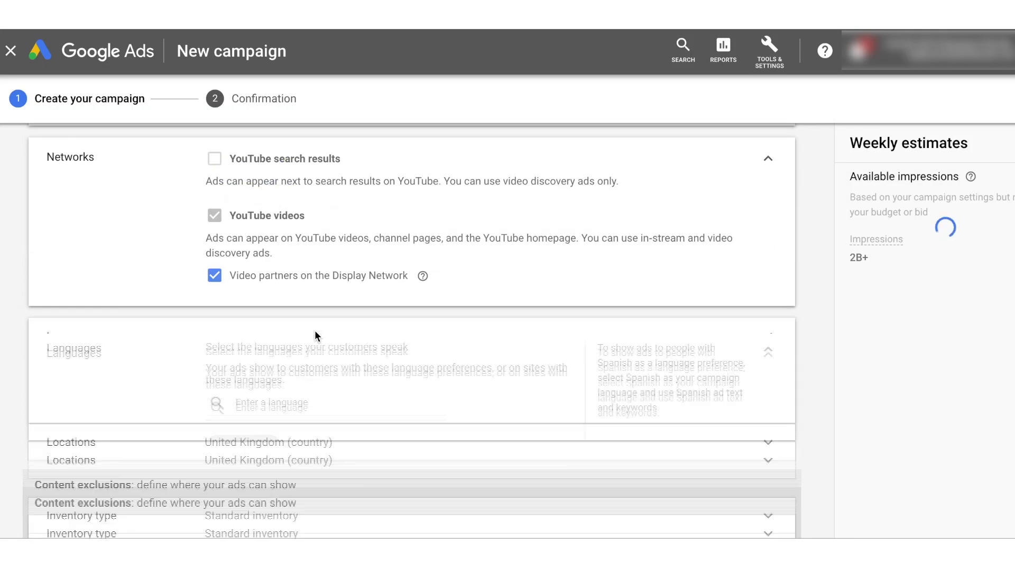
click(282, 396)
text(eng)
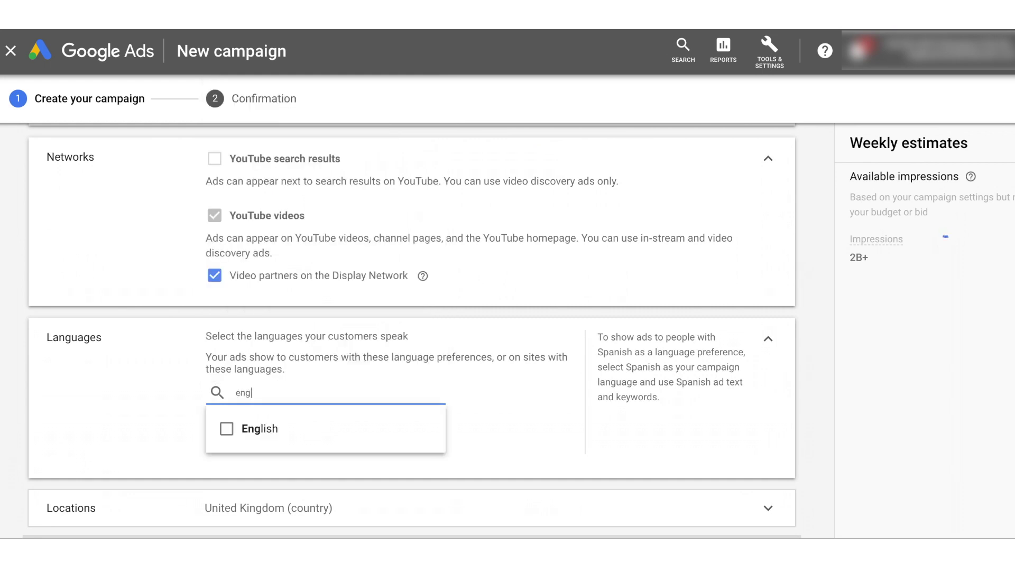
click(227, 429)
click(129, 387)
Set the campaign's target locations to All countries and territories.
scroll(280, 426, down, 1)
scroll(281, 427, down, 3)
click(312, 276)
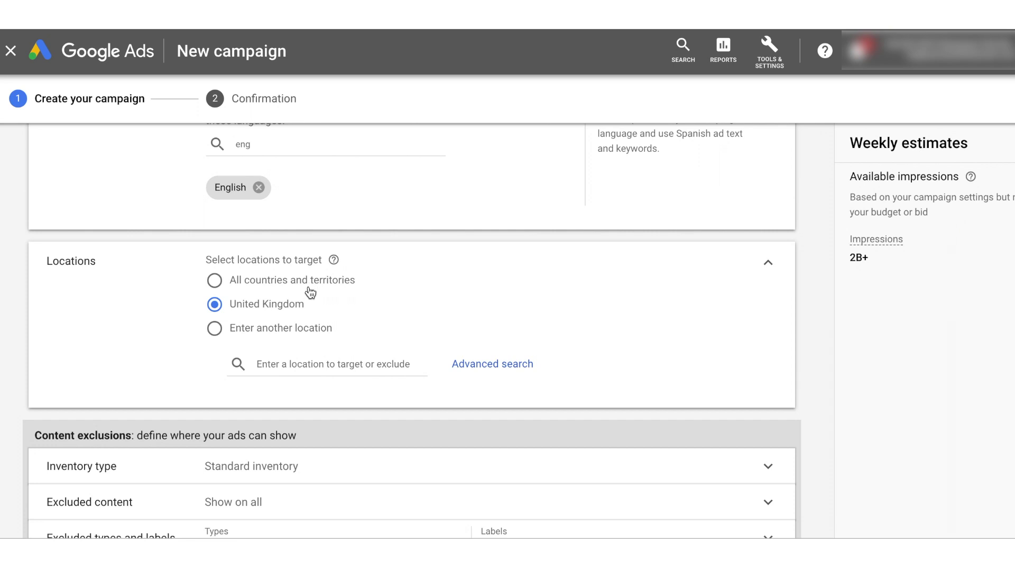
click(282, 285)
Try a 20 mi radius target around London, discard it and reselect All countries and territories.
click(507, 364)
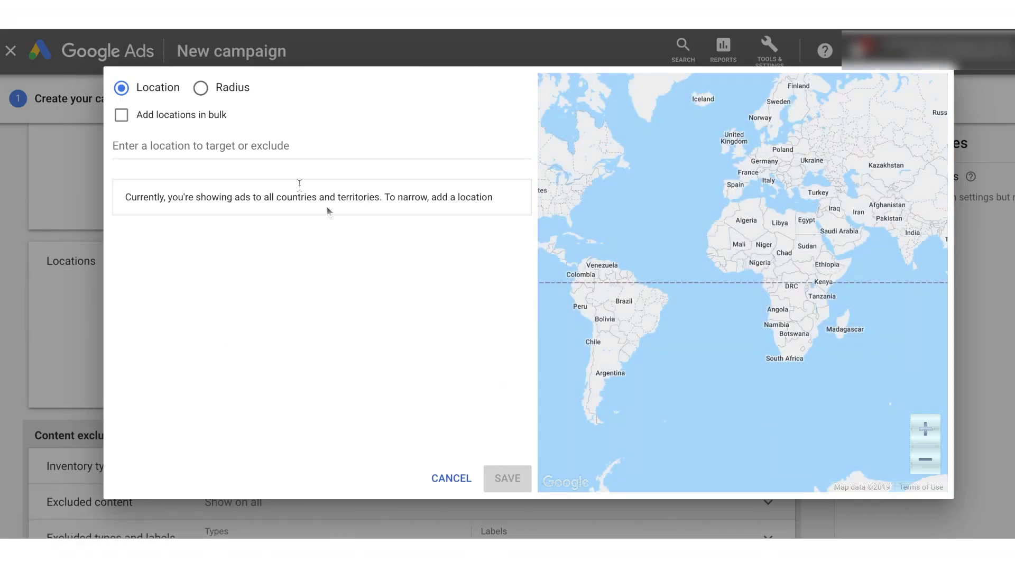
click(203, 95)
click(209, 138)
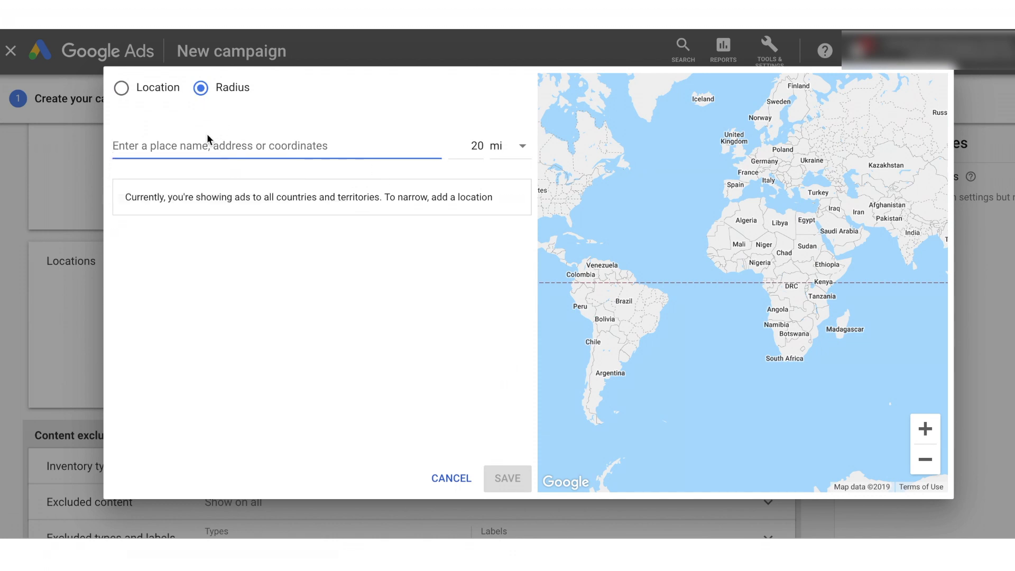
text(london)
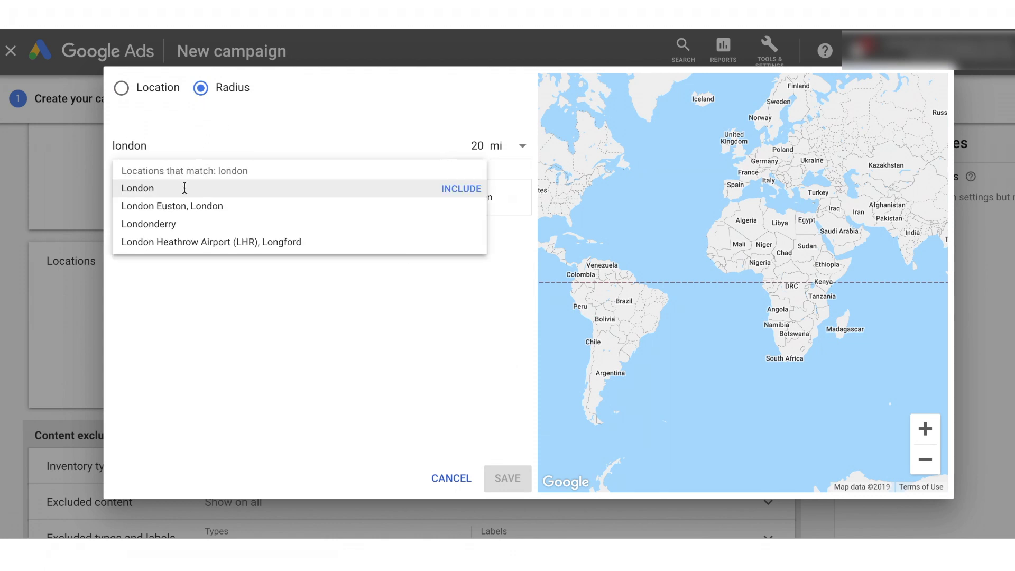
click(186, 186)
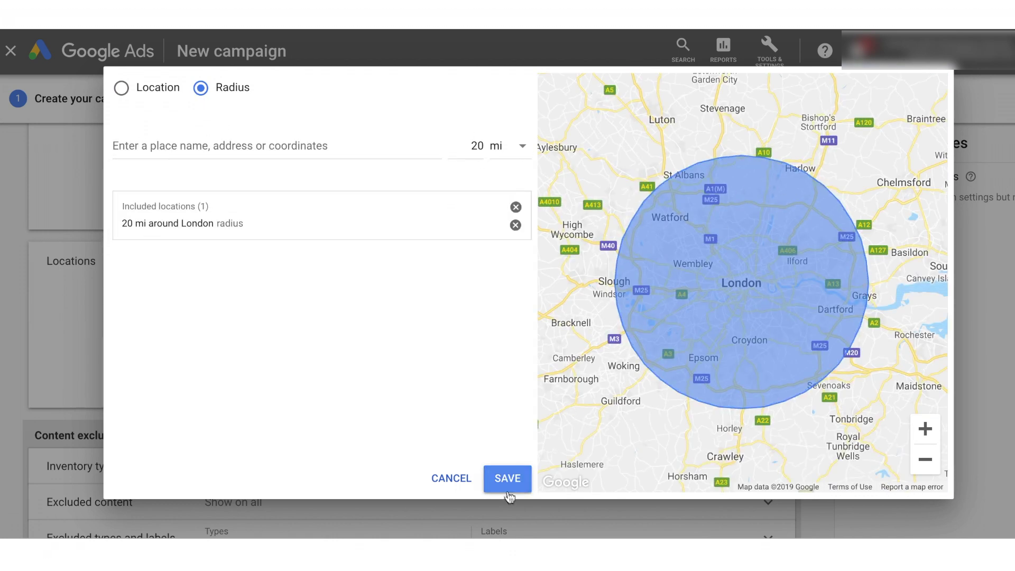
click(441, 478)
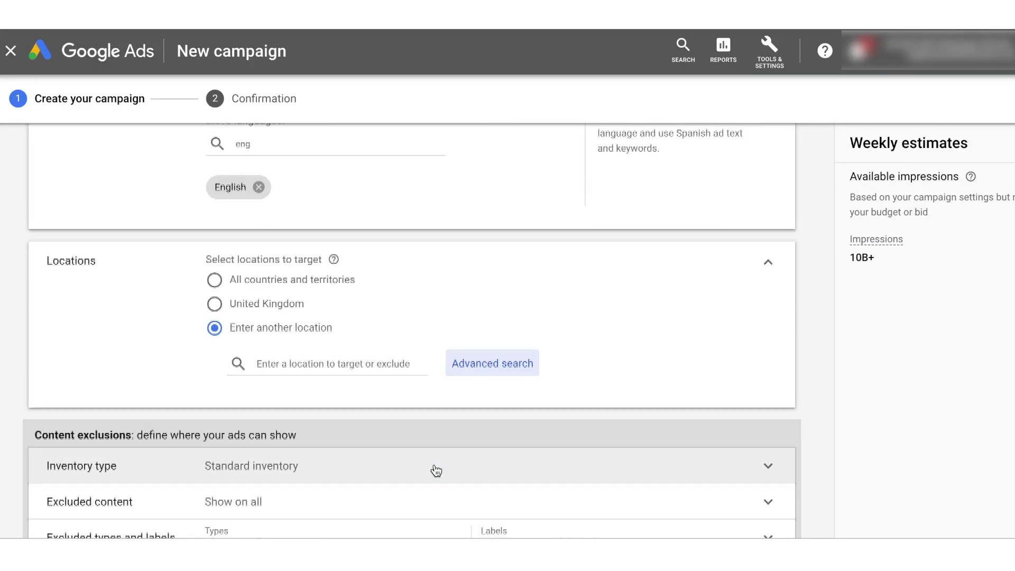
click(239, 188)
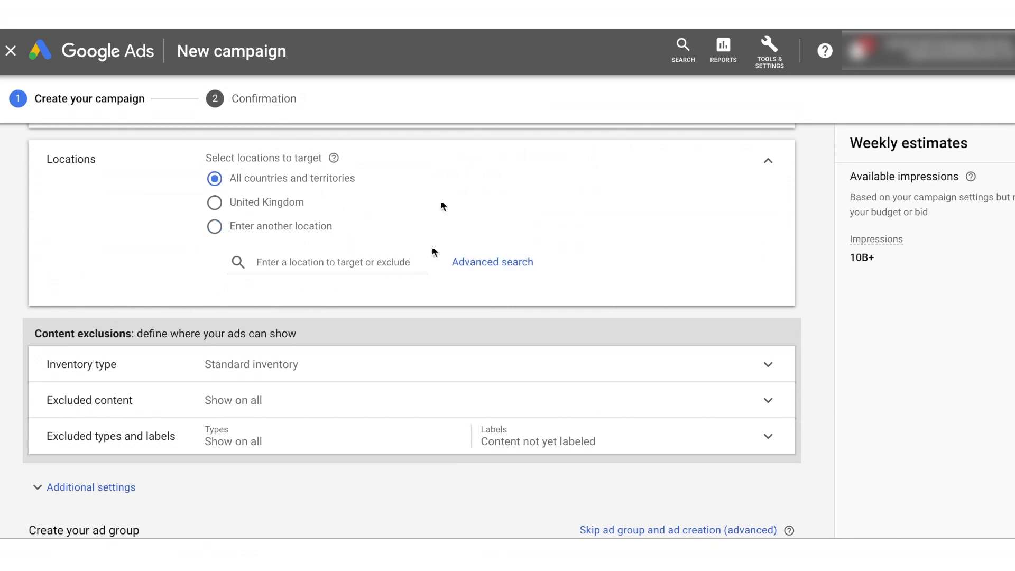
Set the inventory type to Limited inventory and review the sensitive content categories that can be excluded.
scroll(381, 317, down, 4)
click(337, 162)
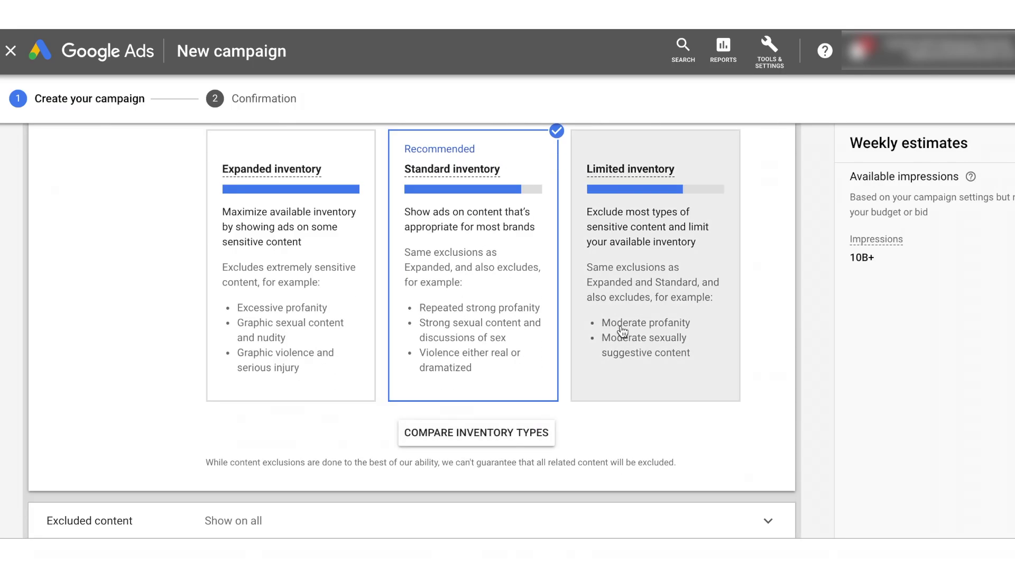
click(617, 323)
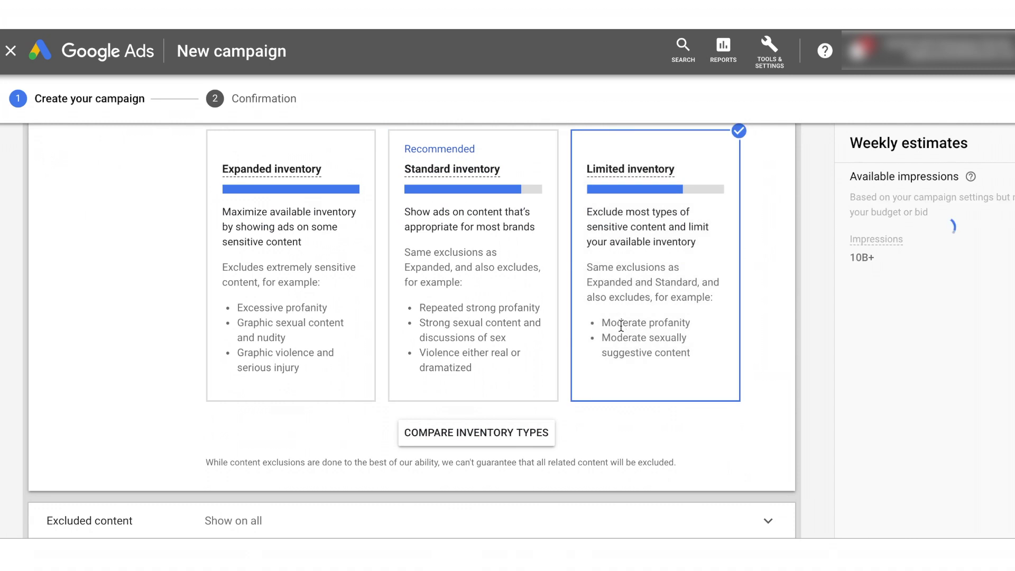
scroll(439, 317, down, 3)
click(356, 372)
scroll(356, 371, down, 4)
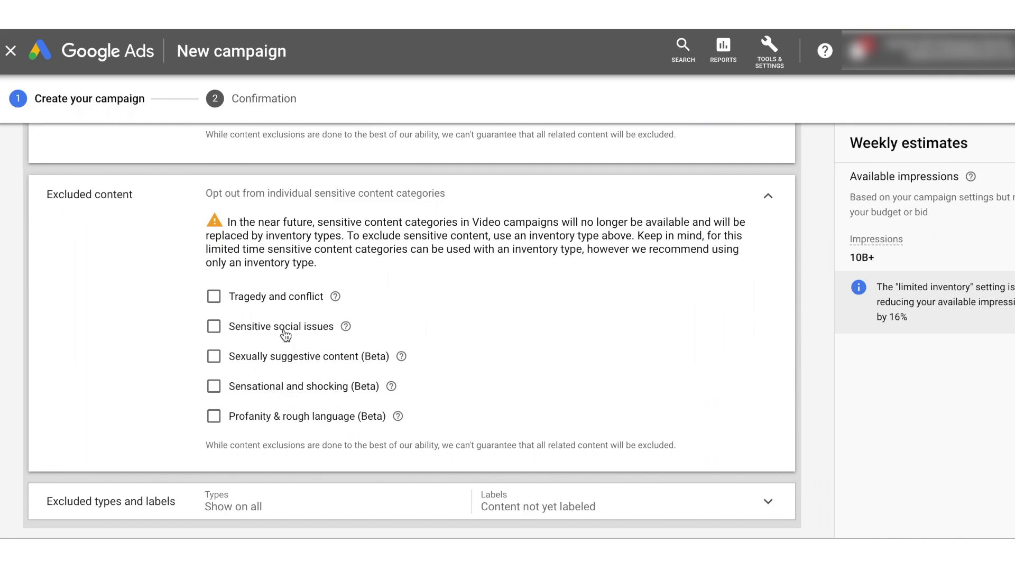
scroll(285, 334, down, 5)
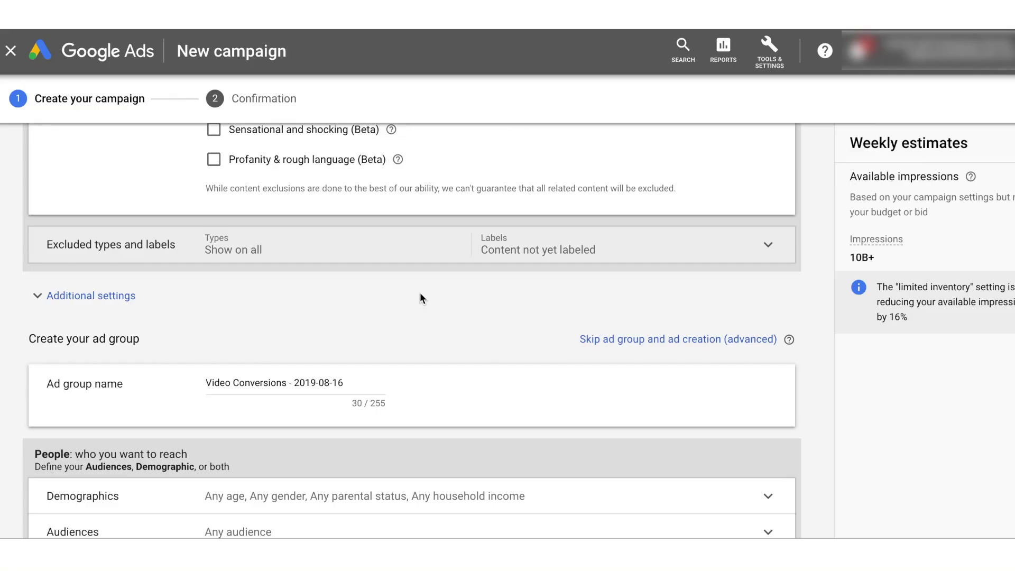
Name the ad group "Podcast Test".
scroll(420, 293, down, 1)
click(277, 339)
triple_click(278, 337)
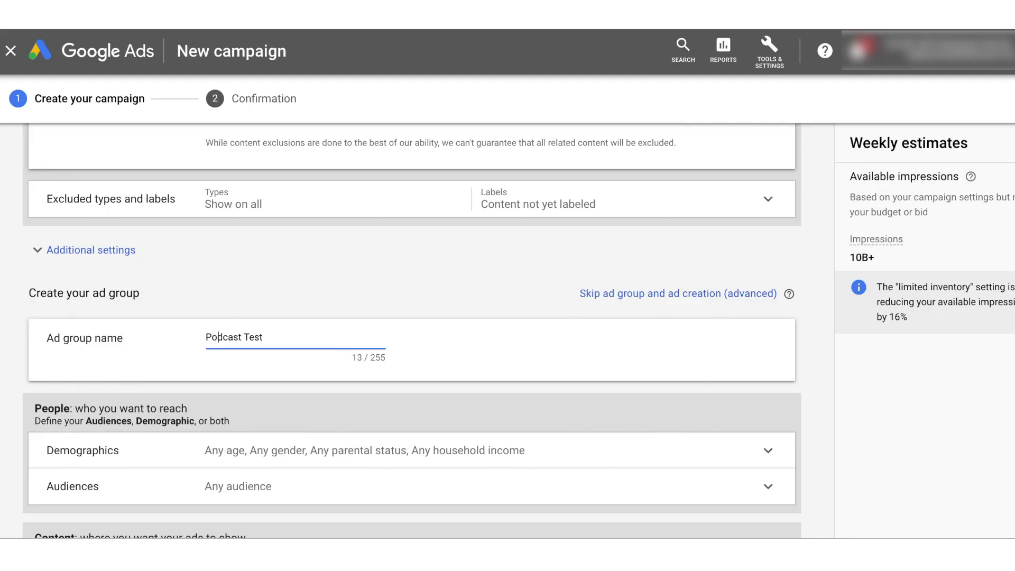
Try excluding Female, ages 25 - 34 and Parent from the ad group's demographic targeting, and reselect all three.
scroll(454, 264, down, 3)
click(428, 290)
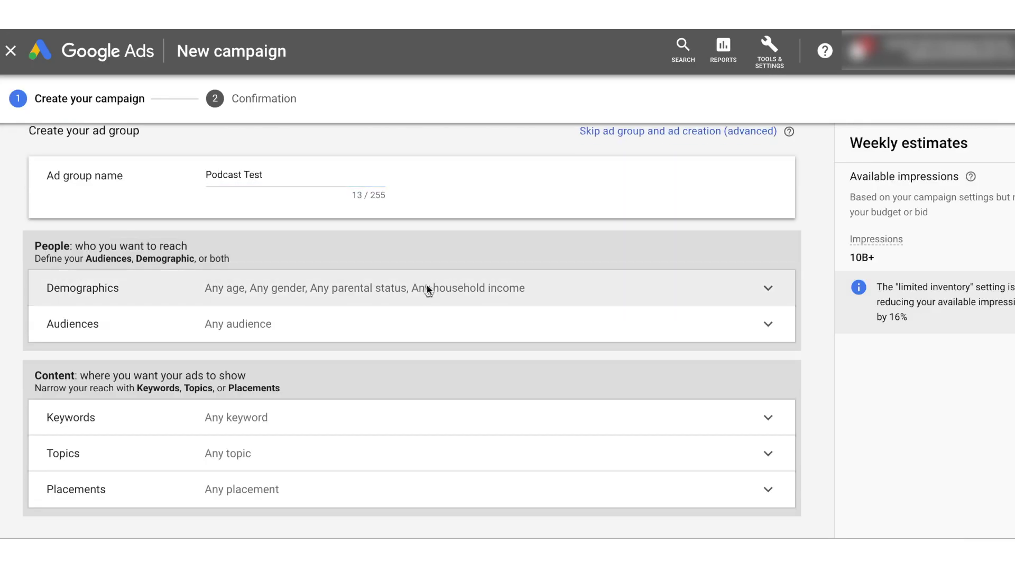
click(428, 290)
scroll(190, 364, down, 2)
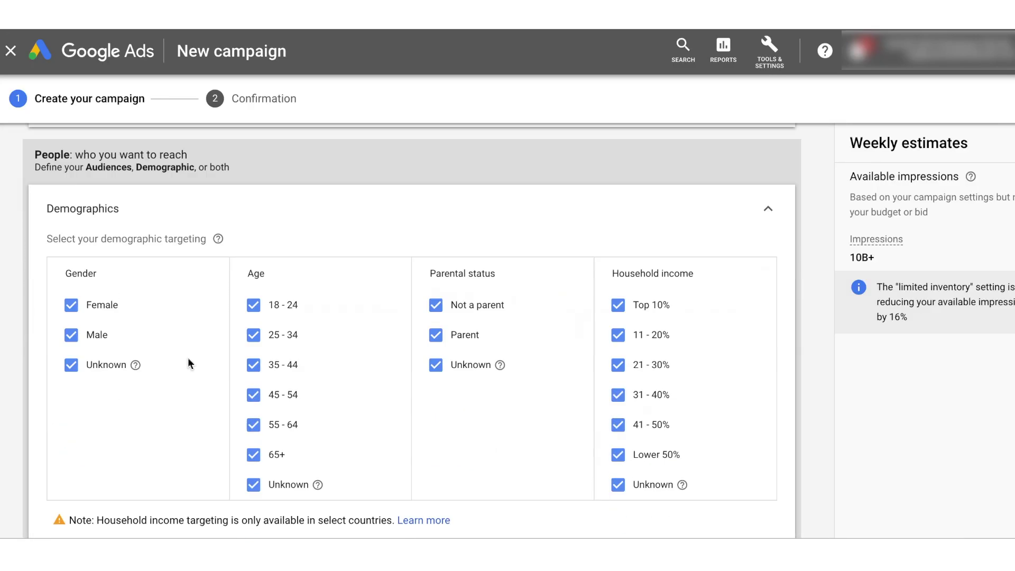
click(71, 305)
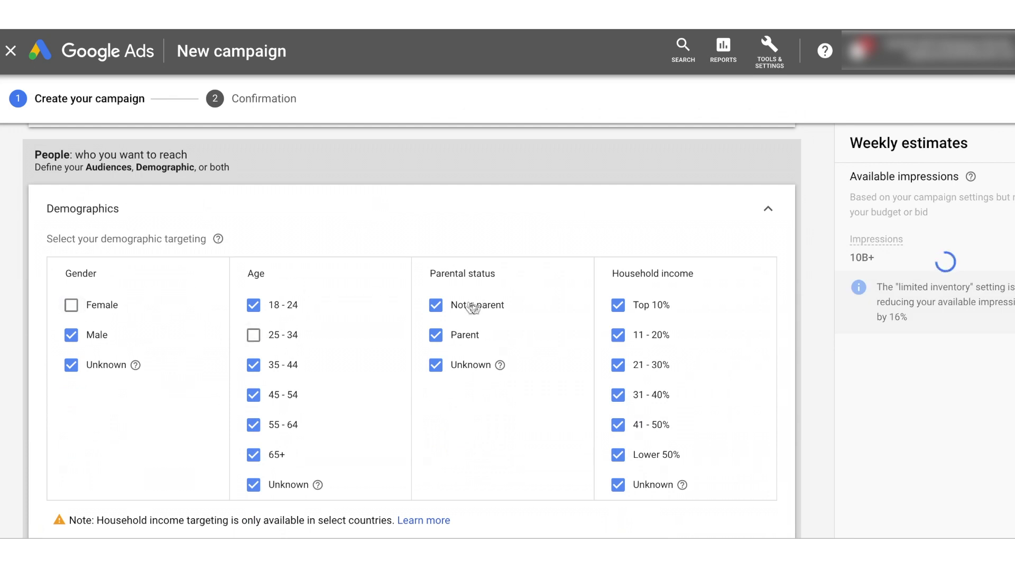
click(436, 335)
scroll(599, 353, down, 2)
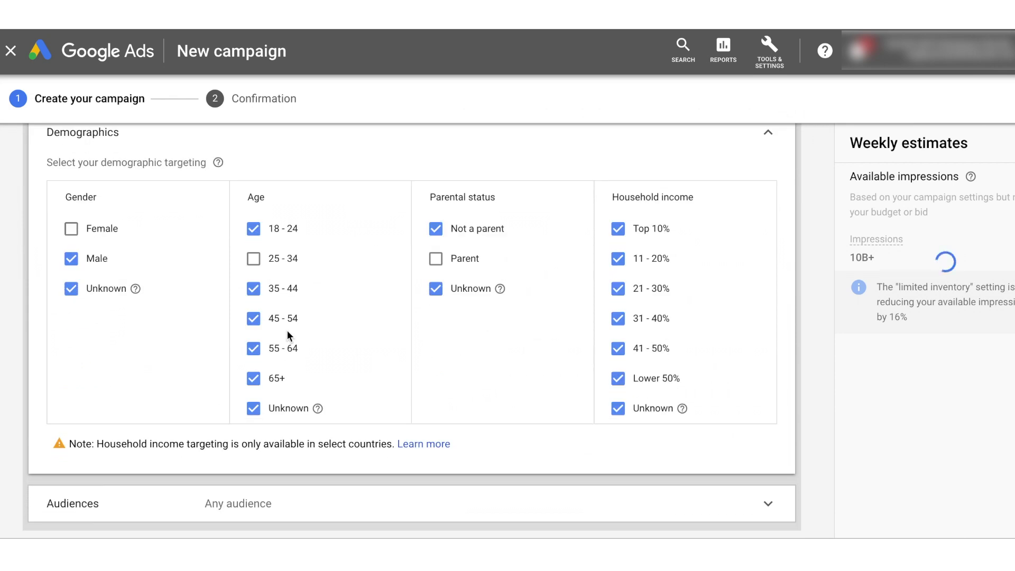
click(436, 258)
click(253, 259)
click(72, 228)
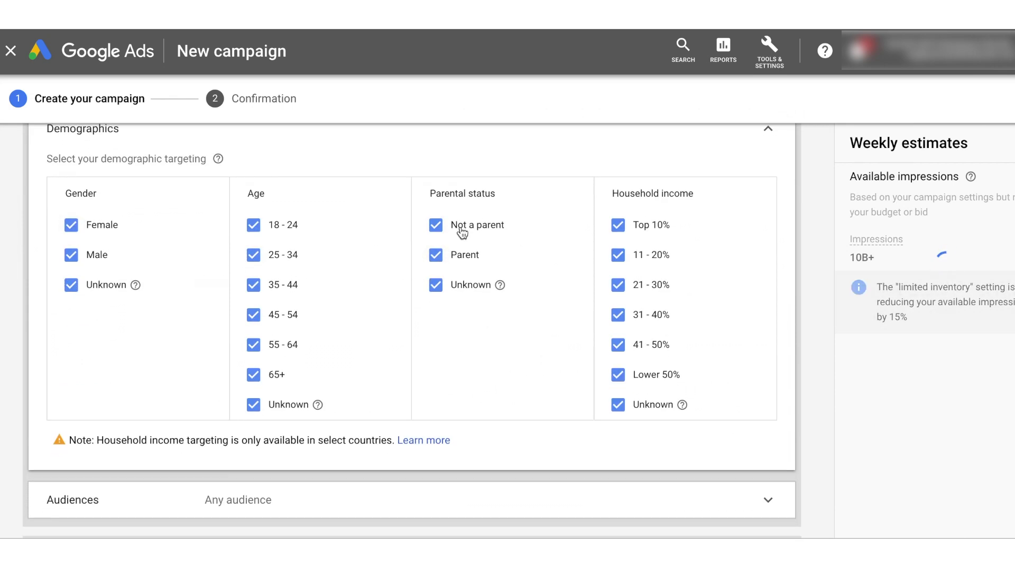
Target the "Subscribed to channel" audience from the YouTube users who have interacted with the business.
scroll(334, 220, down, 10)
scroll(329, 203, up, 3)
click(307, 230)
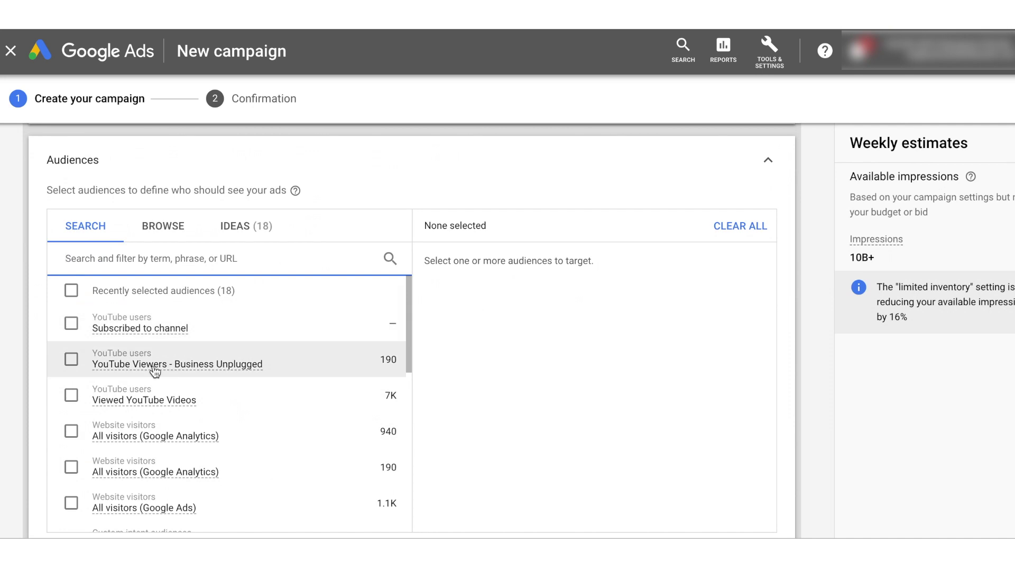
click(175, 232)
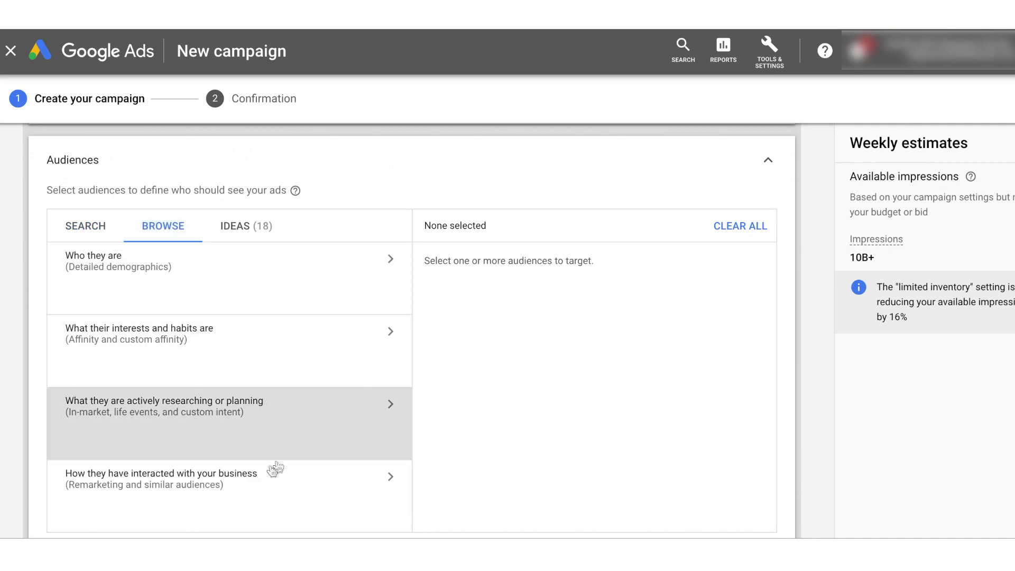
click(170, 497)
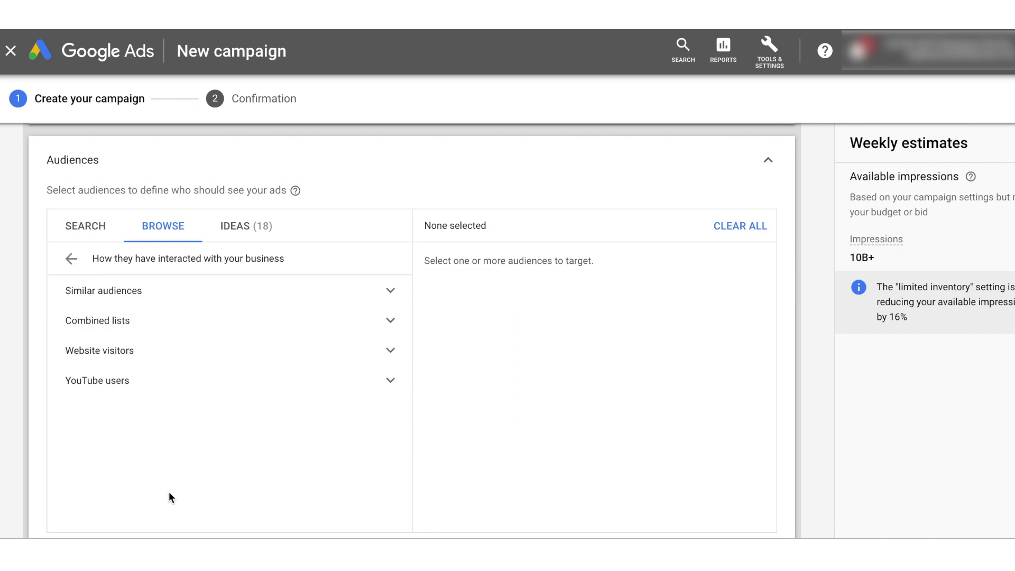
click(121, 385)
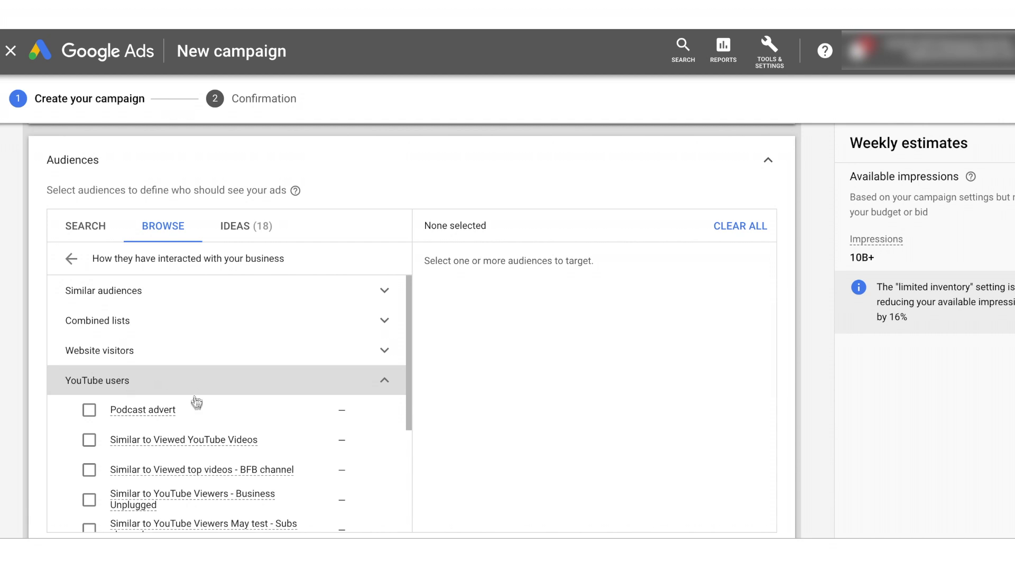
scroll(238, 423, down, 3)
click(173, 399)
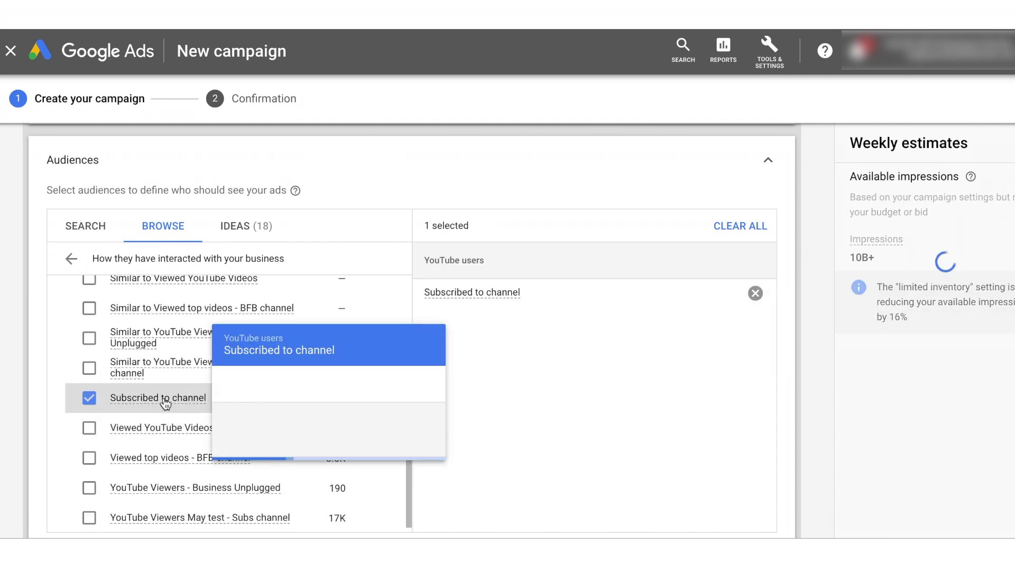
Open the keyword targeting for the ad group's content and review its keyword entry and keyword idea options.
scroll(665, 366, down, 3)
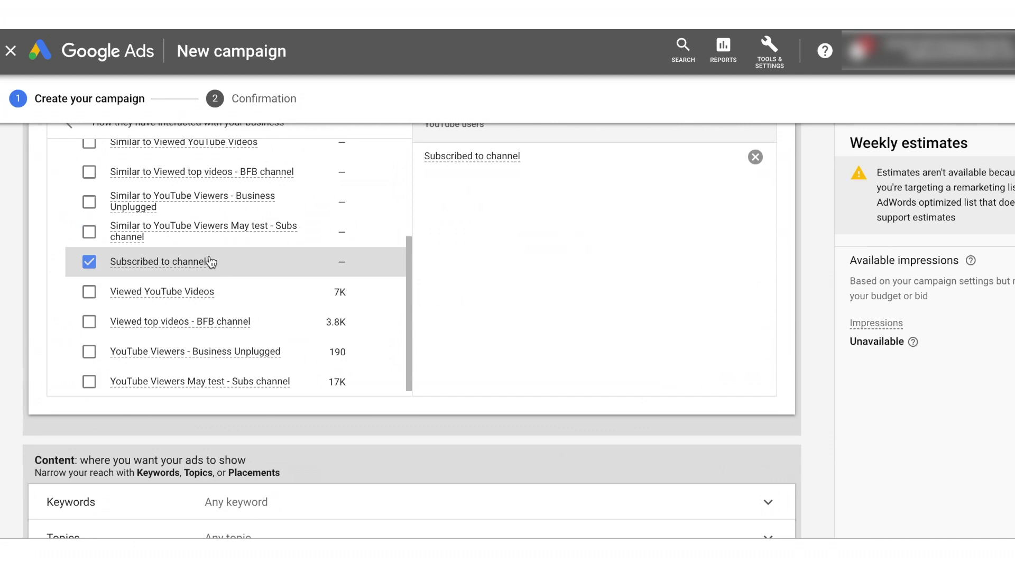
scroll(212, 263, down, 1)
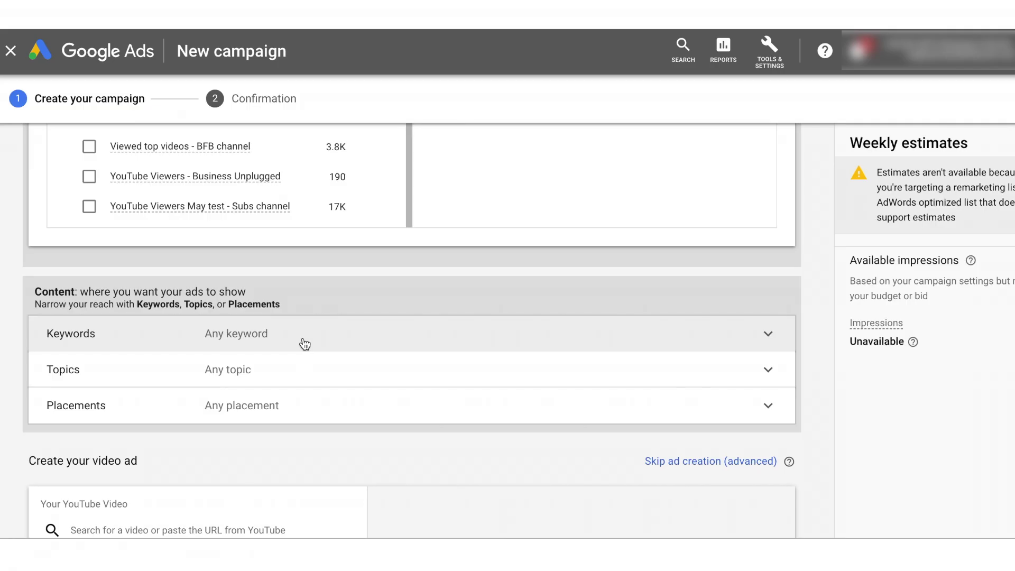
click(305, 344)
scroll(244, 396, down, 2)
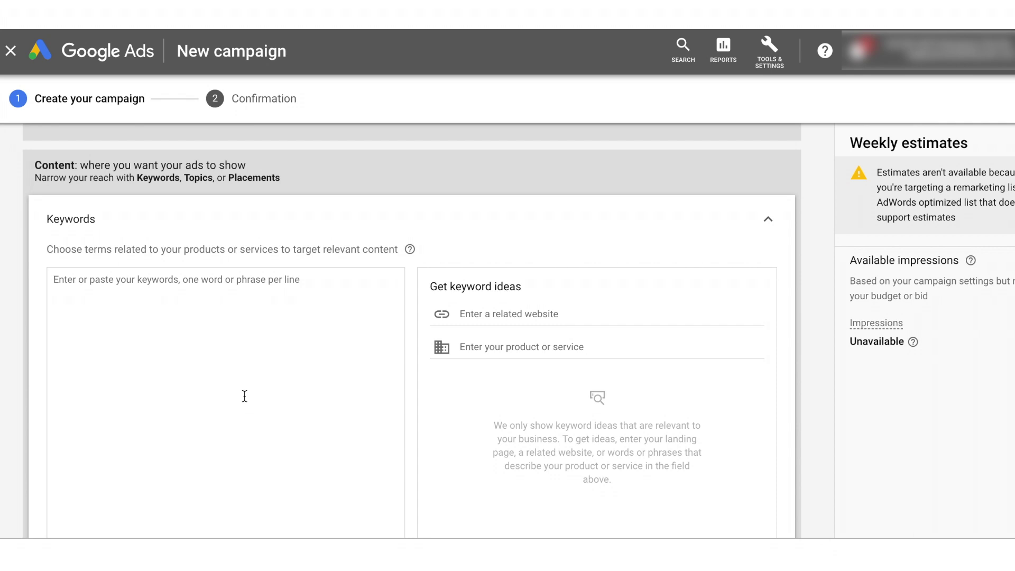
scroll(245, 396, down, 6)
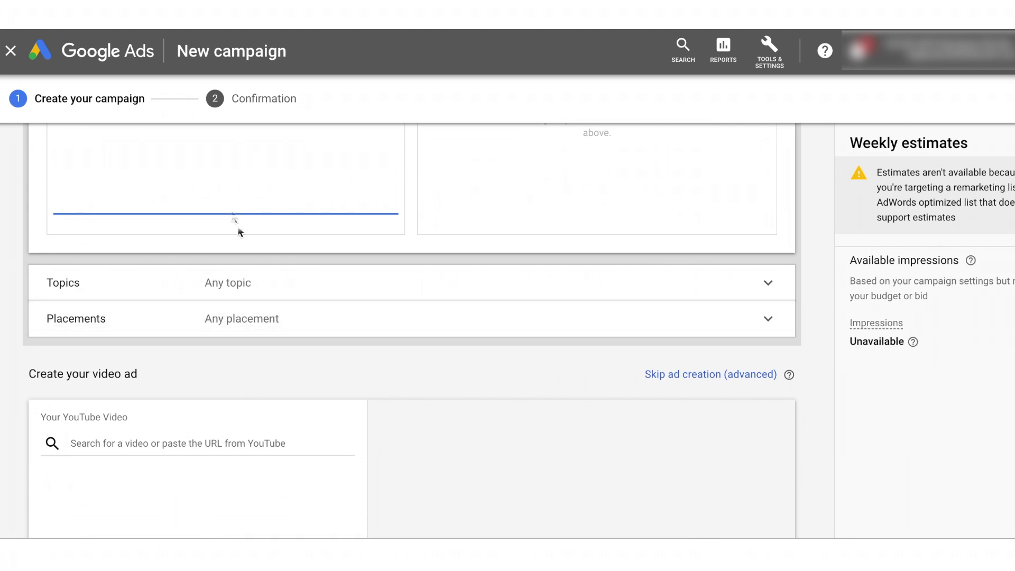
Try targeting the Travel topic for the ad group's content, and deselect it.
click(273, 281)
scroll(233, 410, down, 8)
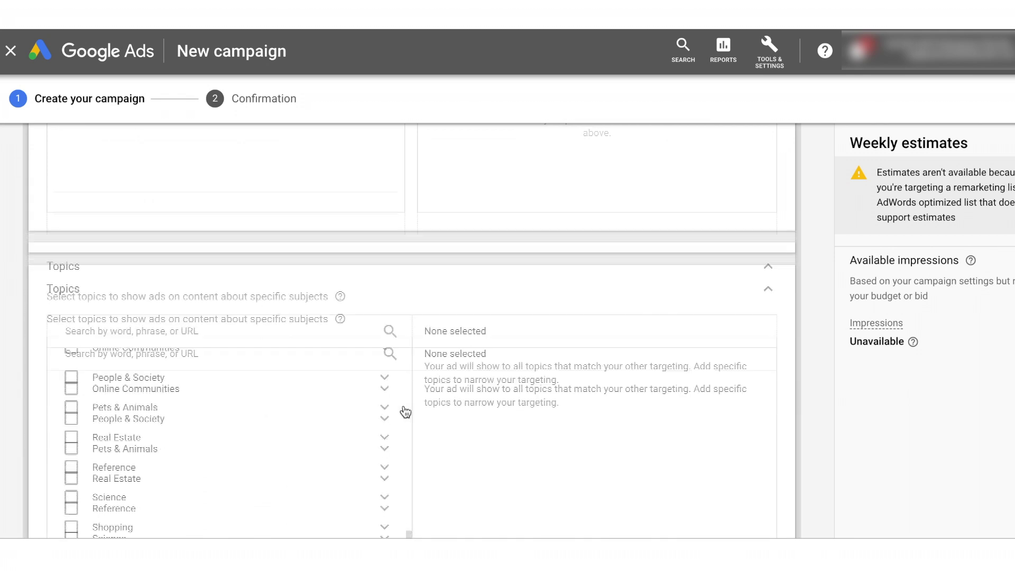
scroll(299, 413, down, 5)
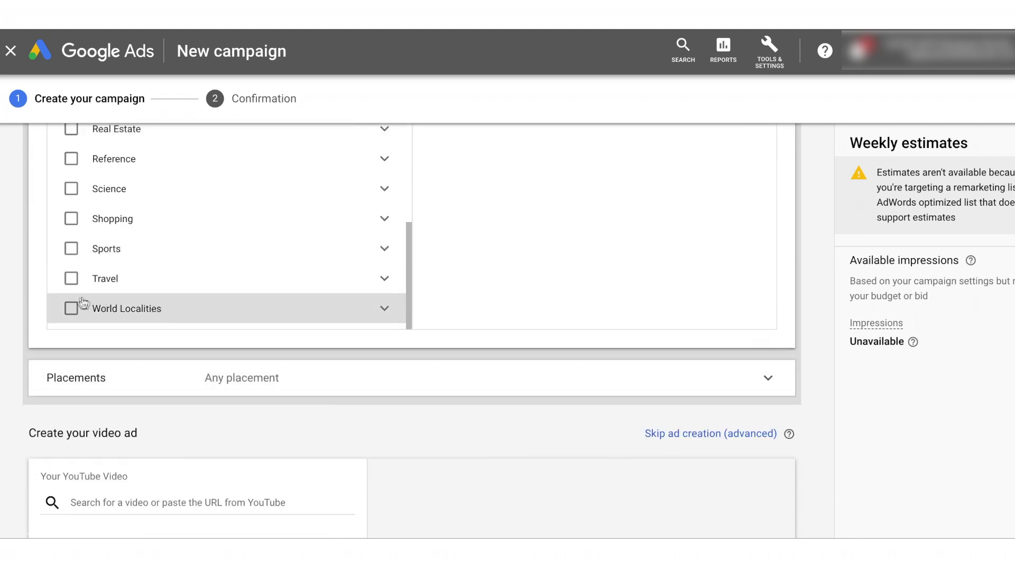
click(73, 281)
scroll(448, 243, up, 3)
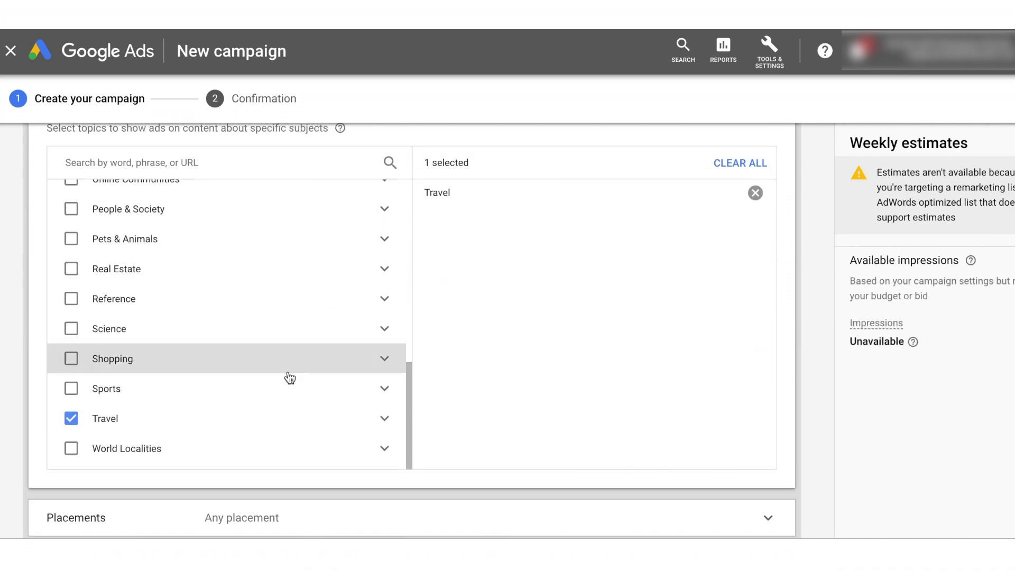
scroll(289, 377, down, 1)
scroll(288, 376, down, 4)
scroll(45, 243, up, 1)
click(69, 240)
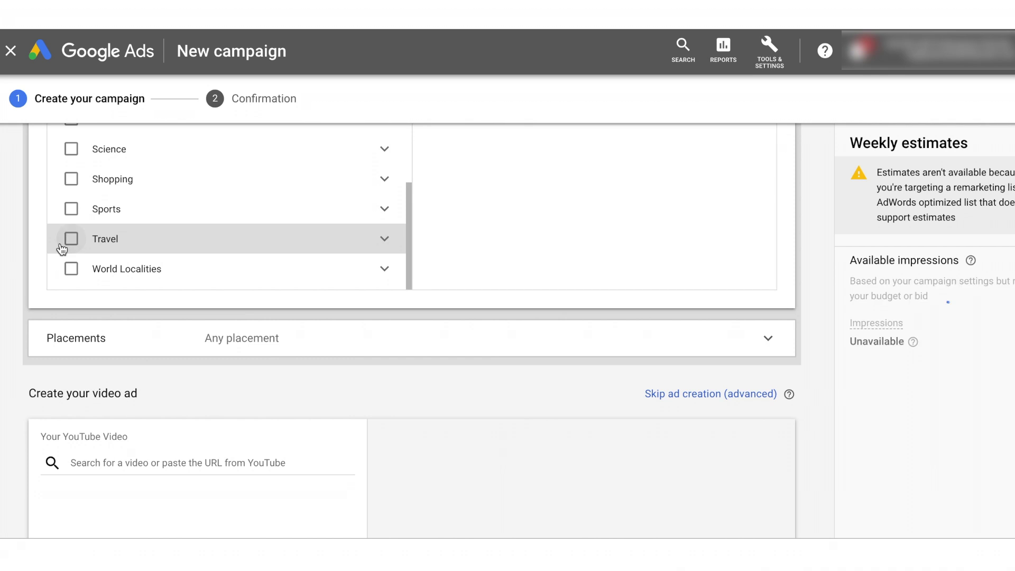
Open the placement targeting and examine its categories alongside the topics list, including the YouTube channels option.
click(206, 335)
scroll(203, 333, down, 3)
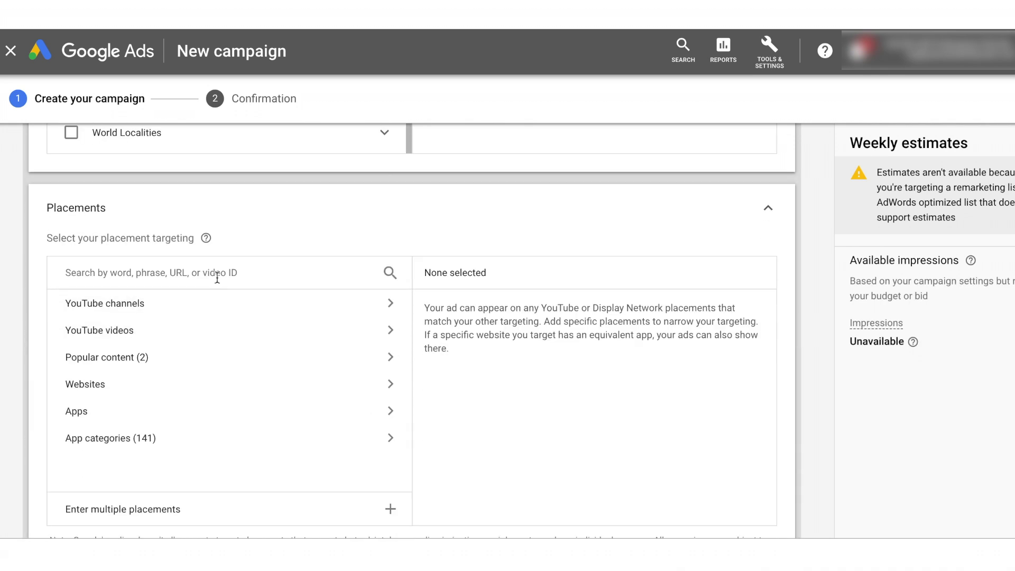
scroll(218, 279, up, 3)
scroll(211, 230, up, 5)
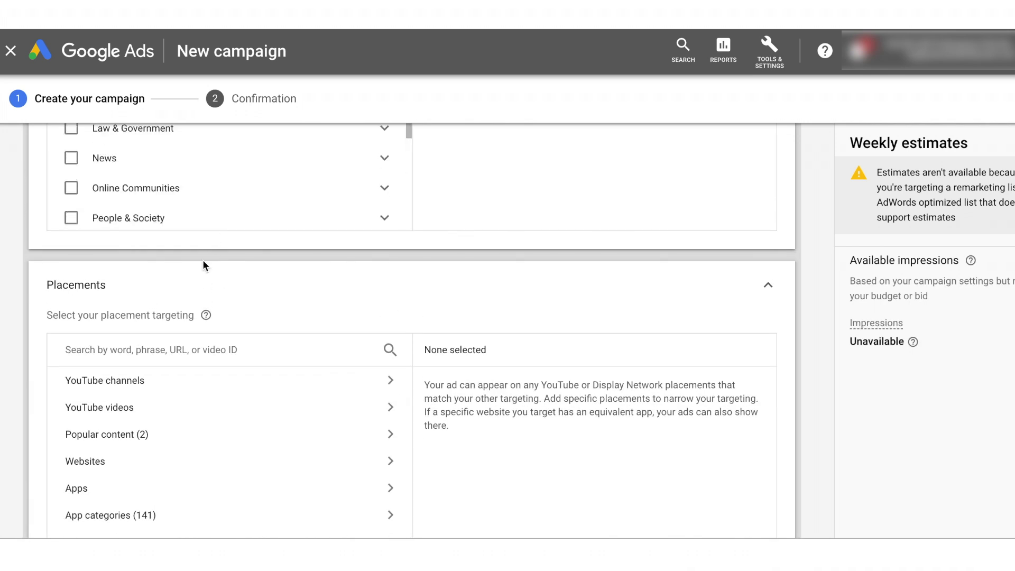
scroll(249, 299, down, 4)
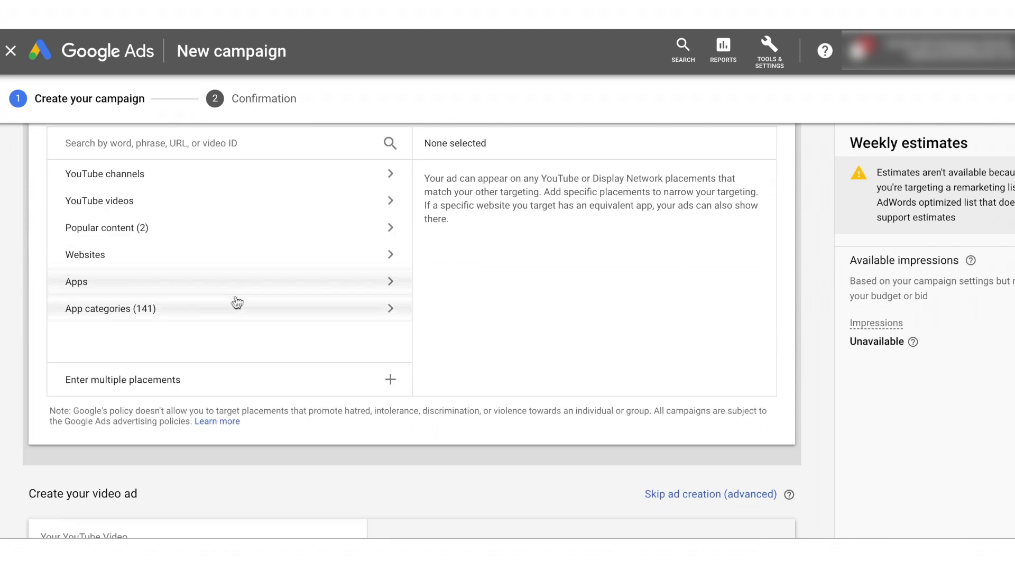
scroll(234, 301, up, 5)
scroll(142, 282, up, 3)
scroll(140, 281, down, 4)
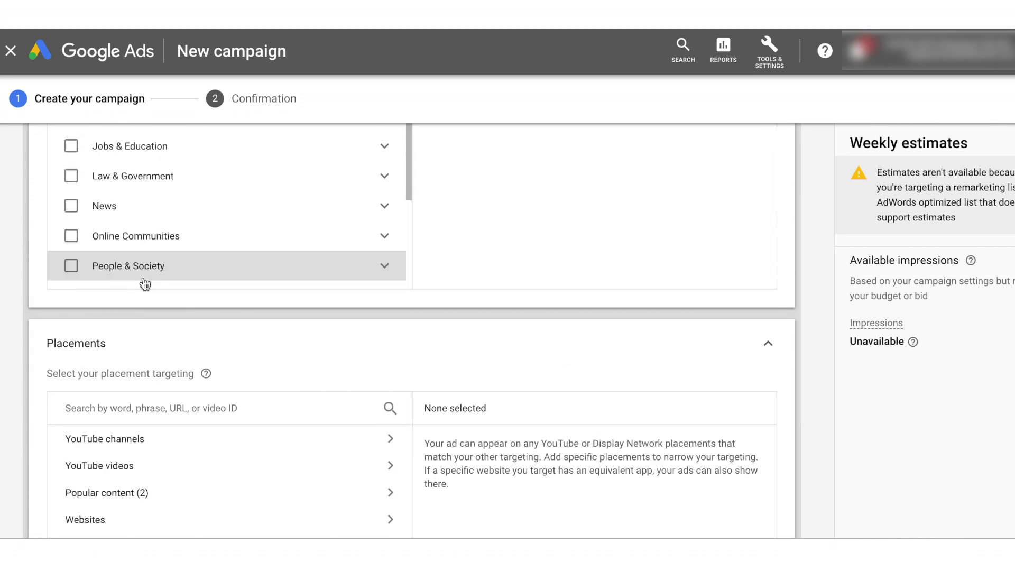
scroll(200, 350, up, 4)
scroll(177, 344, up, 3)
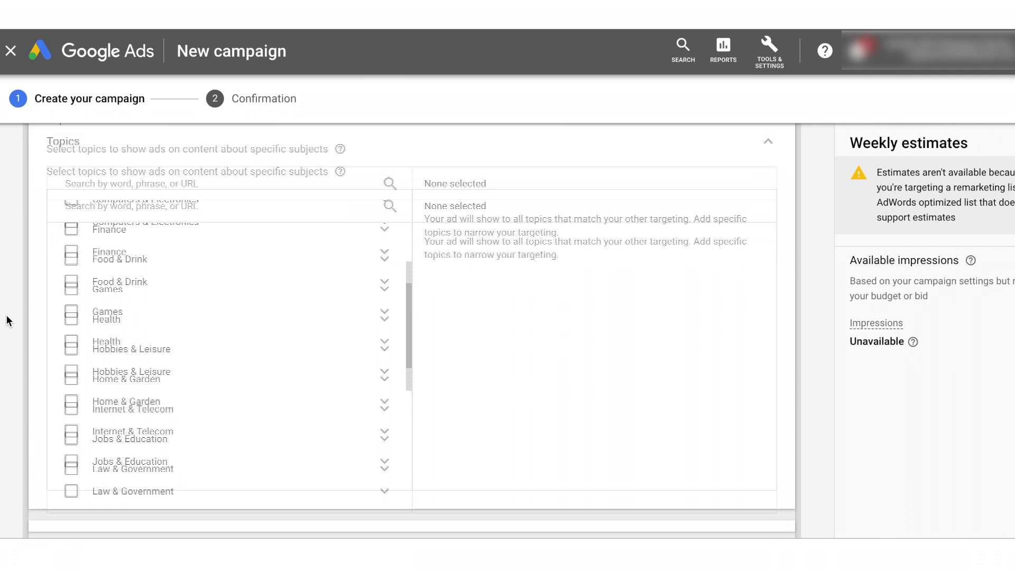
scroll(174, 340, down, 6)
scroll(174, 339, up, 1)
scroll(9, 385, down, 4)
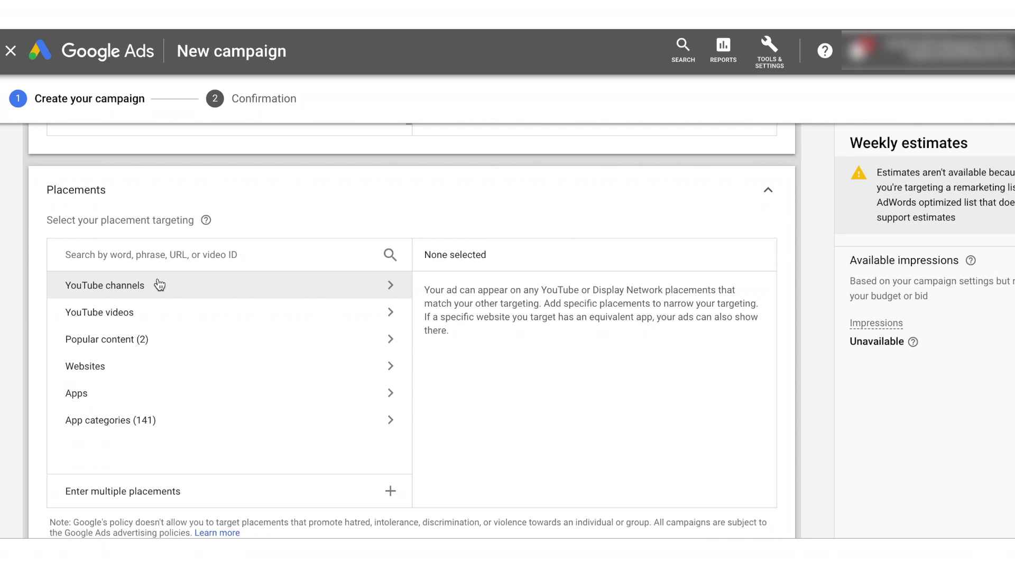
click(159, 284)
click(73, 288)
Copy the address of the "Win this is marketing" video on YouTube and use it as the campaign's video ad.
scroll(145, 418, down, 2)
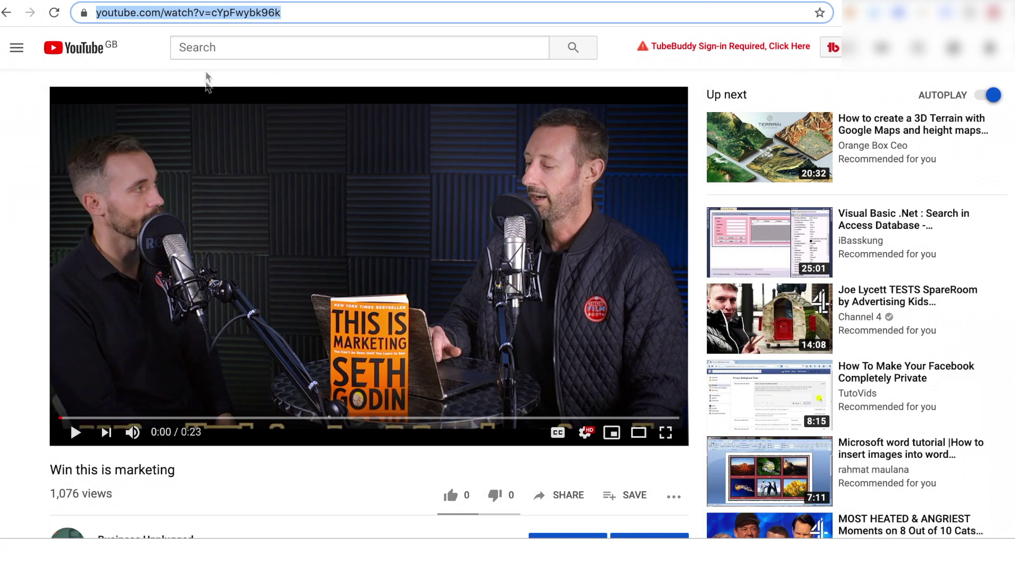
click(219, 13)
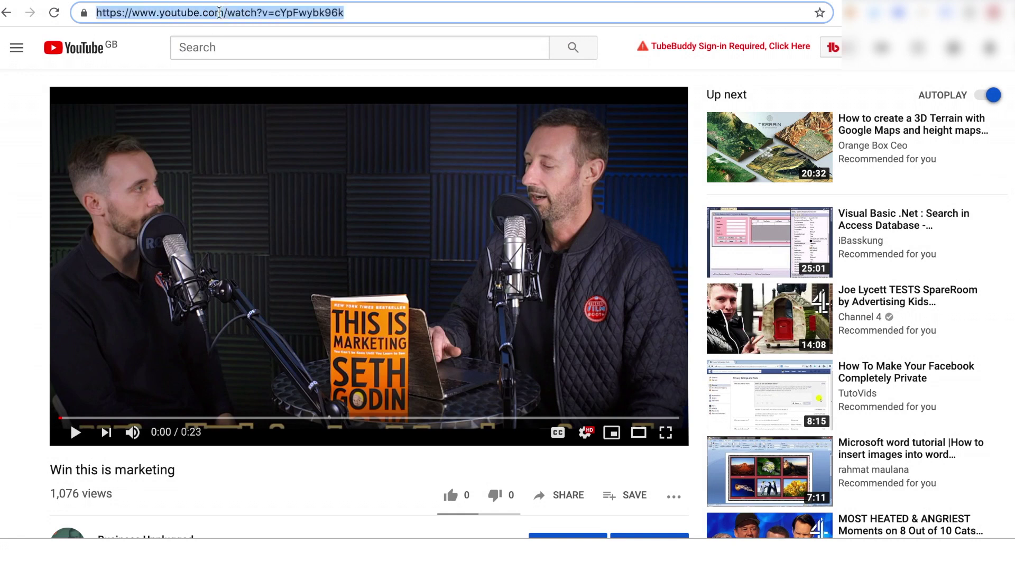
click(75, 432)
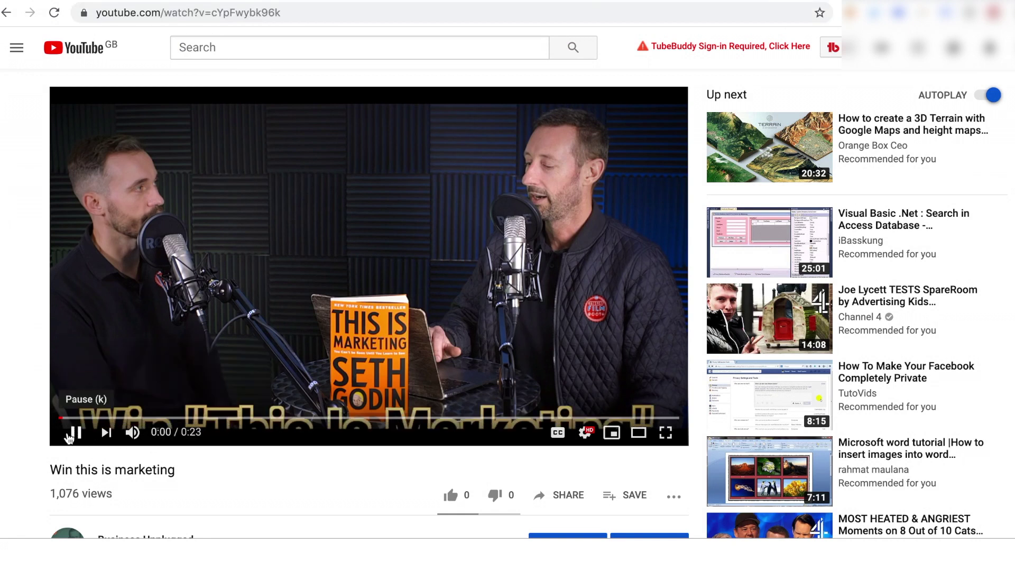
click(69, 437)
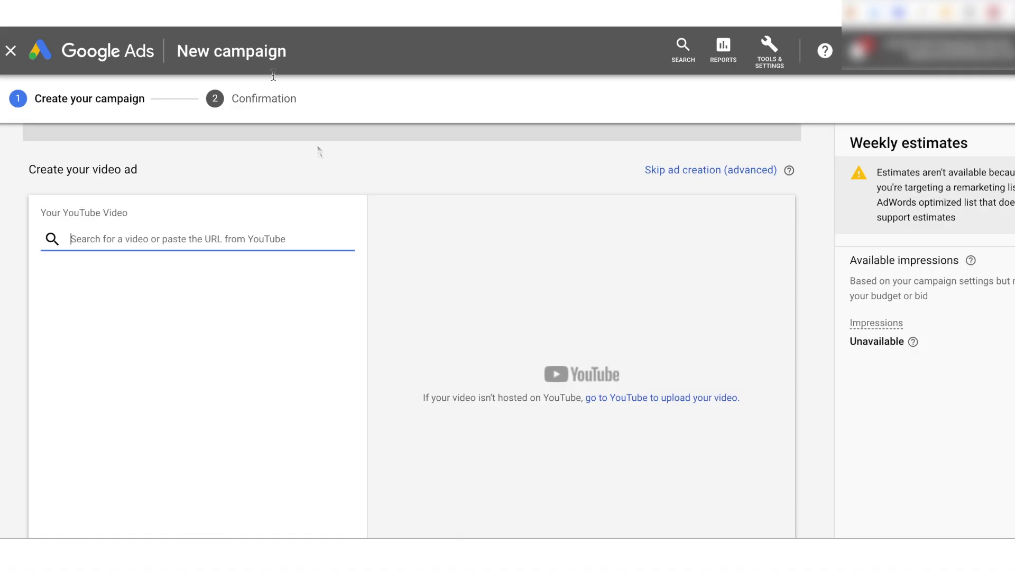
text(https://www.youtube.com/watch?v=cYjFwqBkOWM)
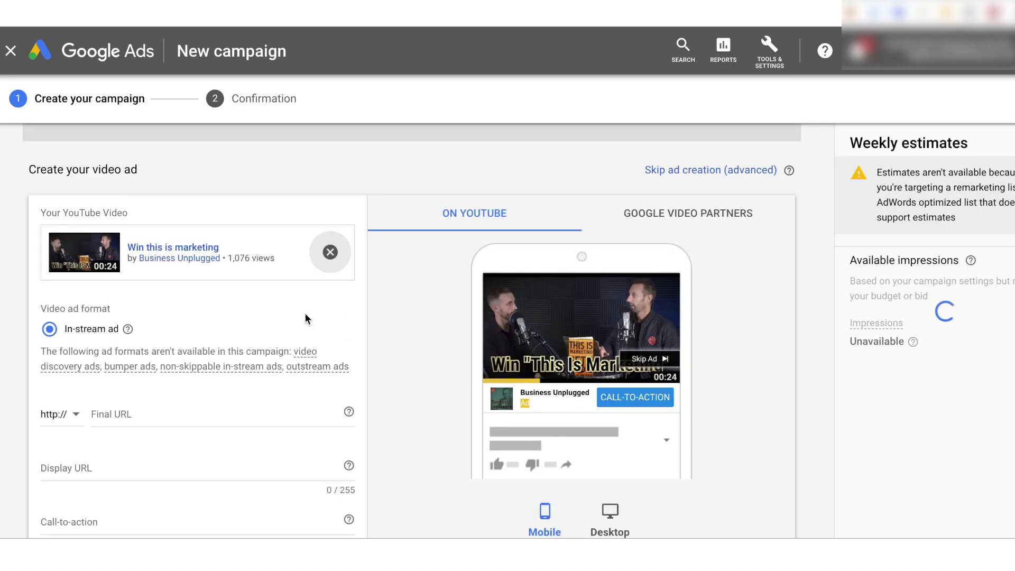
Switch to YouTube and open "Why and how to use YouTube Ads - Show trailer 1" from the Business Unplugged channel's videos.
scroll(191, 310, down, 1)
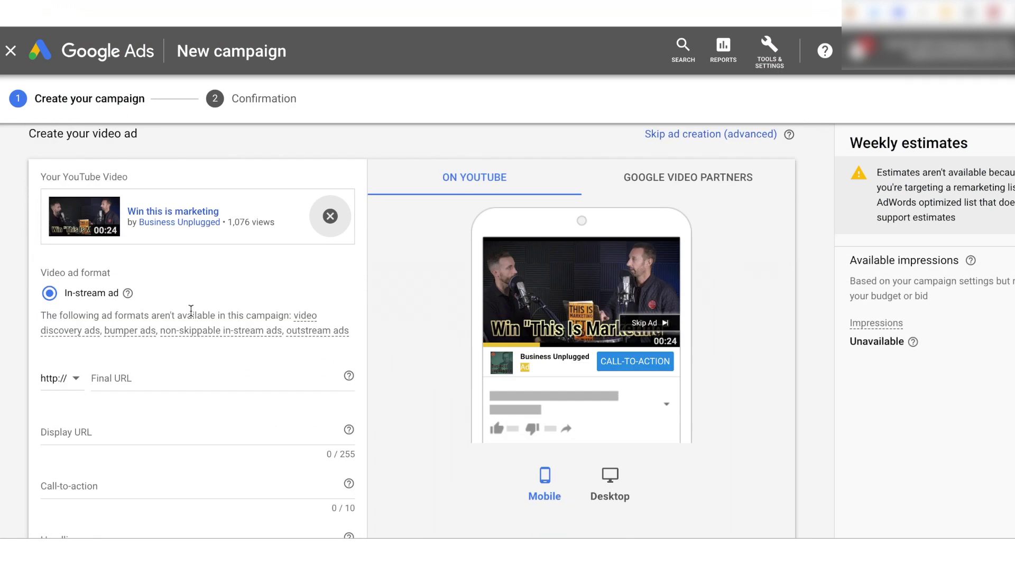
click(174, 378)
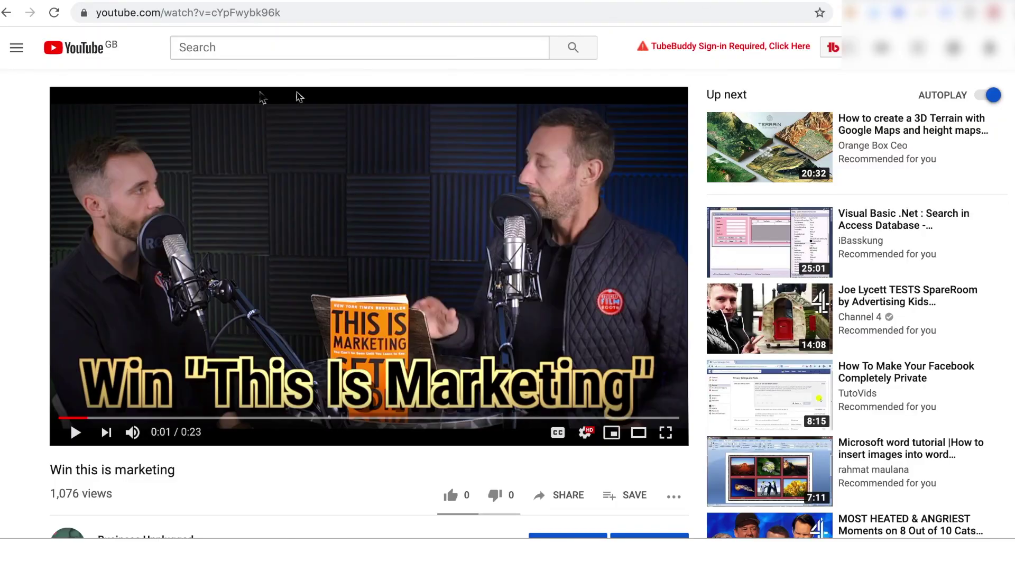
click(6, 12)
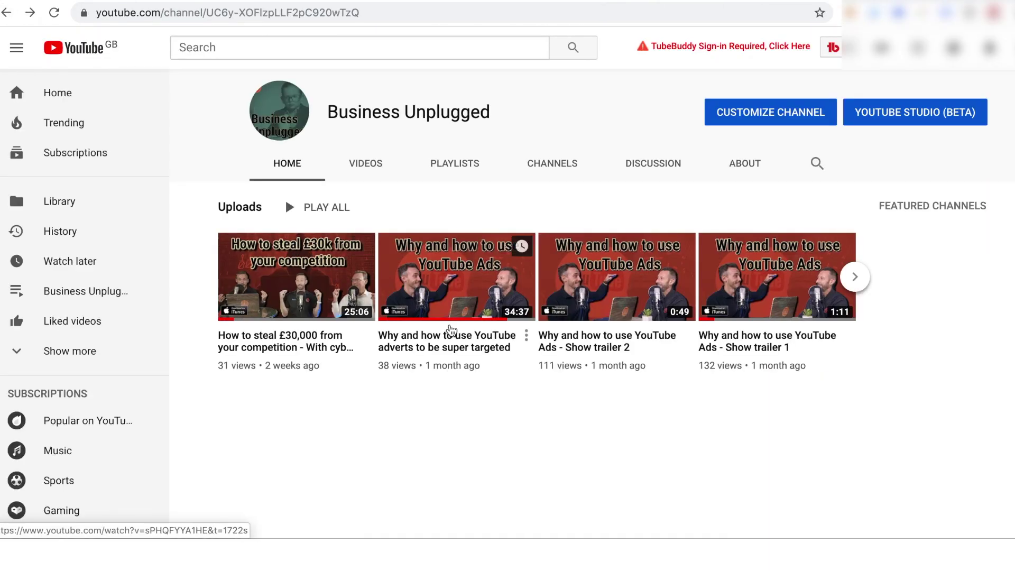
click(372, 168)
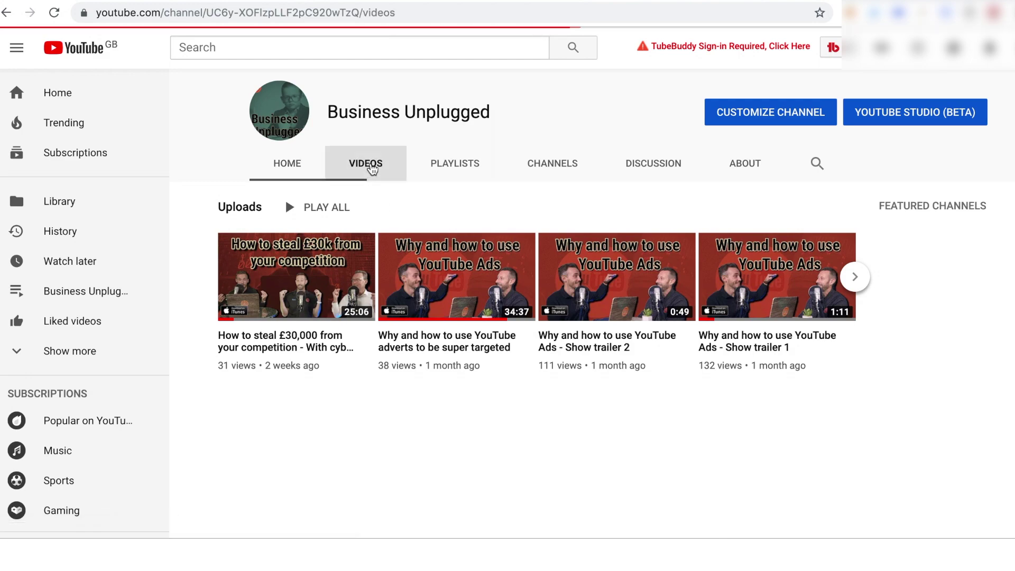
scroll(509, 321, down, 6)
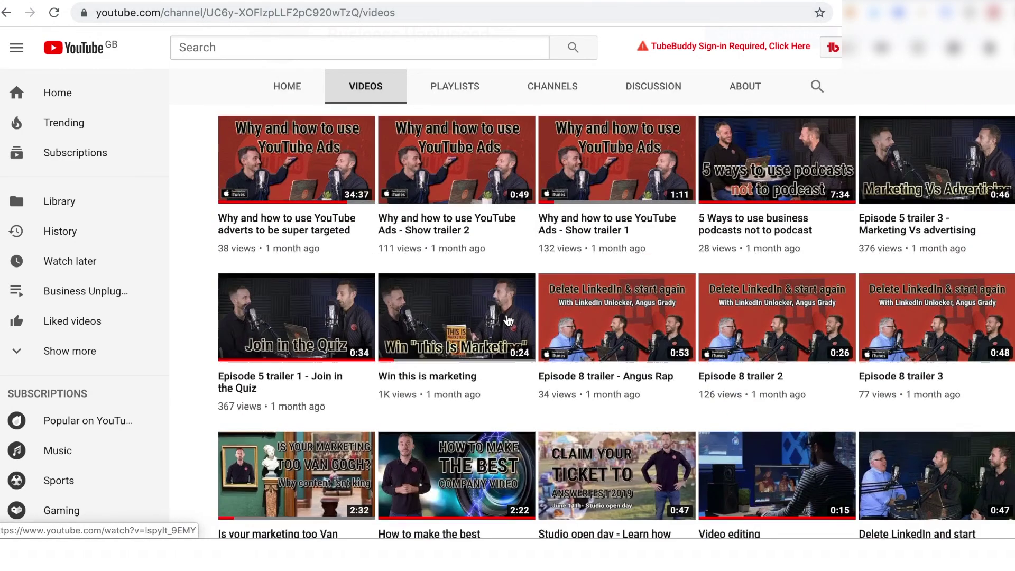
scroll(509, 321, down, 2)
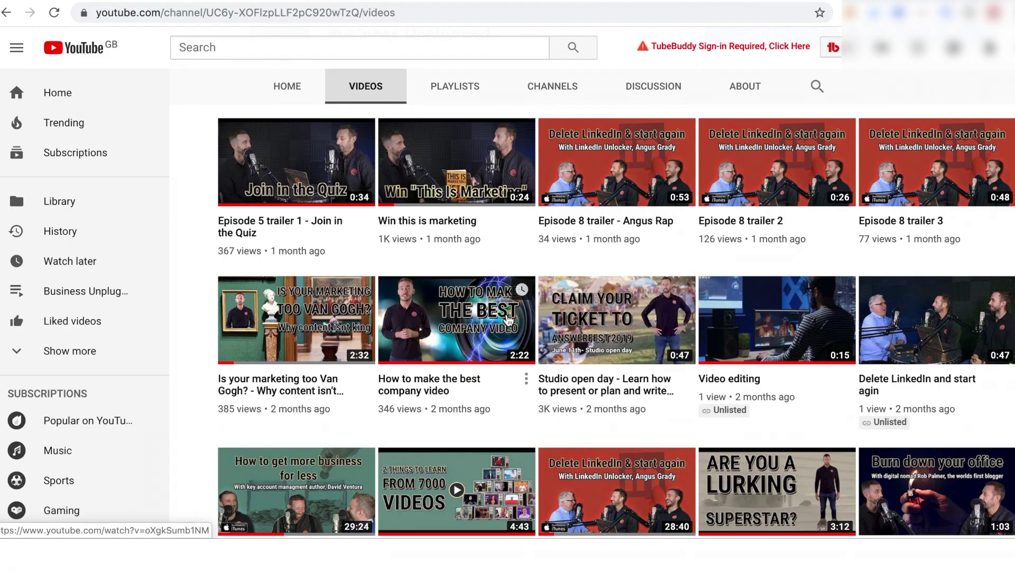
scroll(509, 319, down, 3)
scroll(788, 345, up, 6)
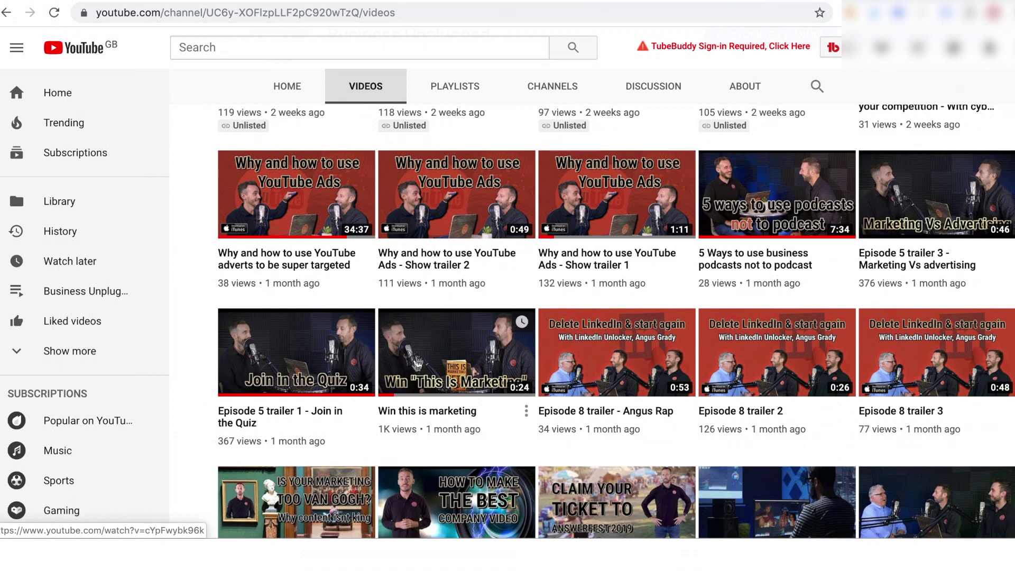
click(574, 218)
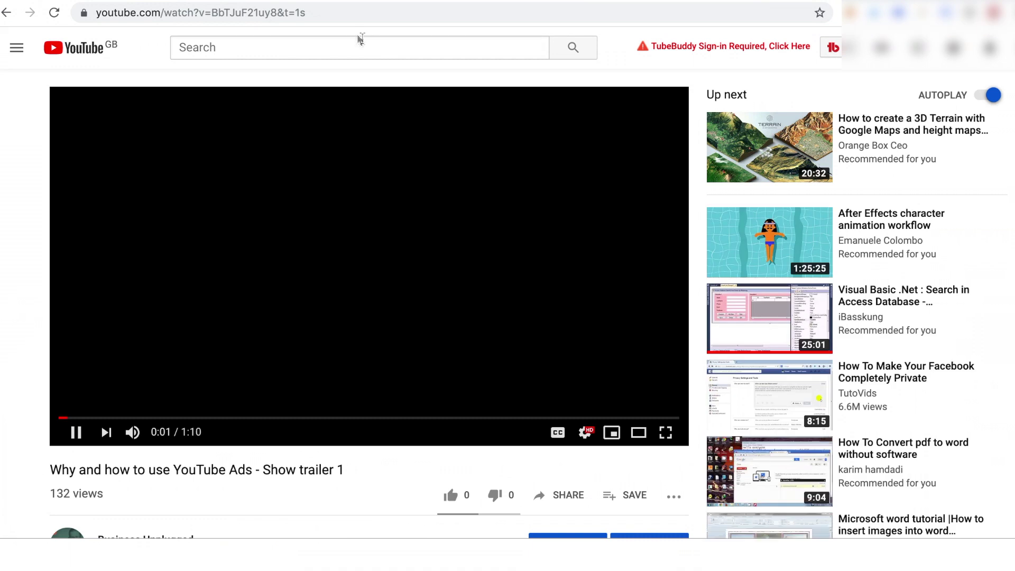
click(340, 13)
key(ctrl+c)
click(75, 433)
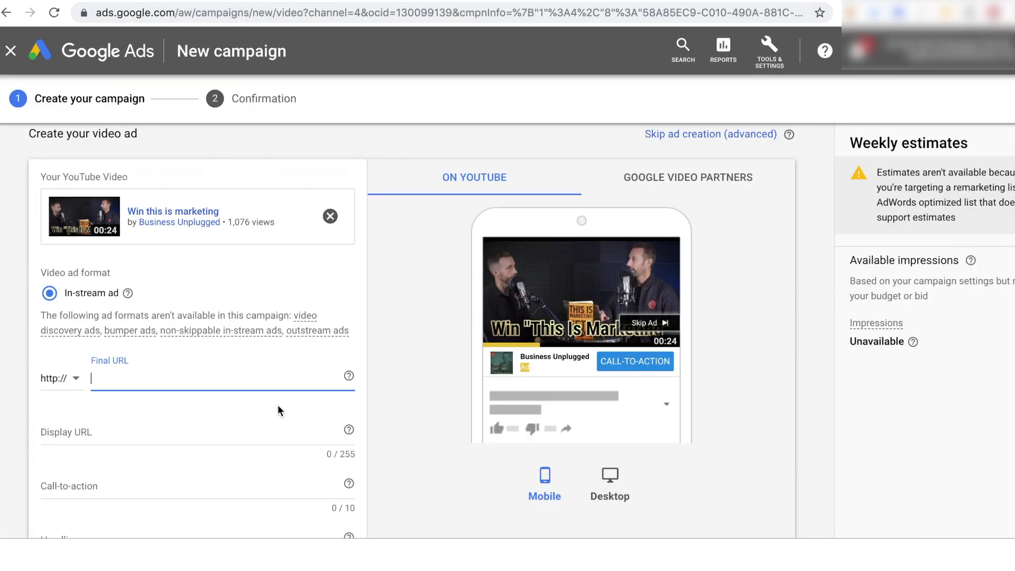
key(ctrl+v)
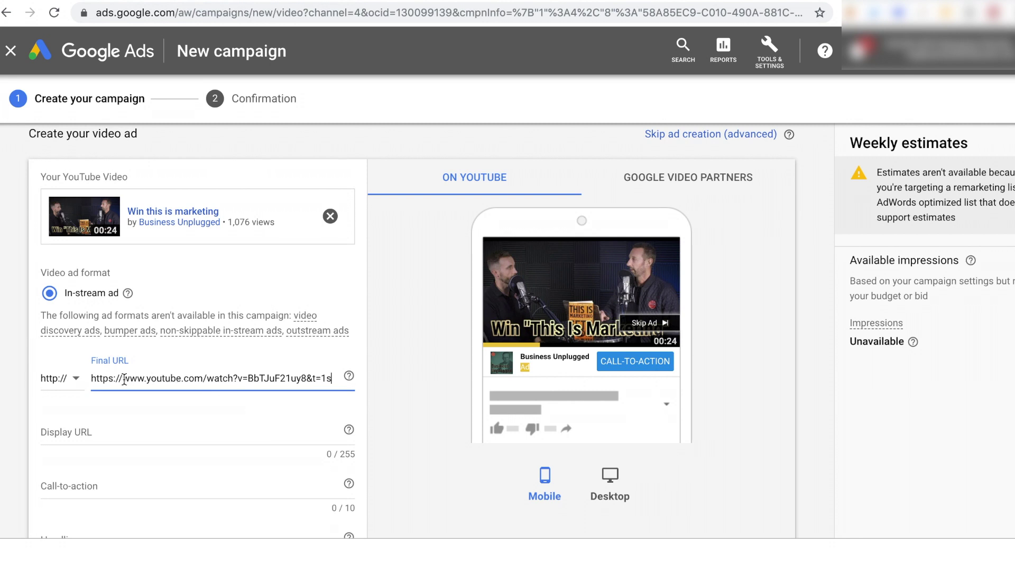
drag(124, 379, 83, 385)
key(BackSpace)
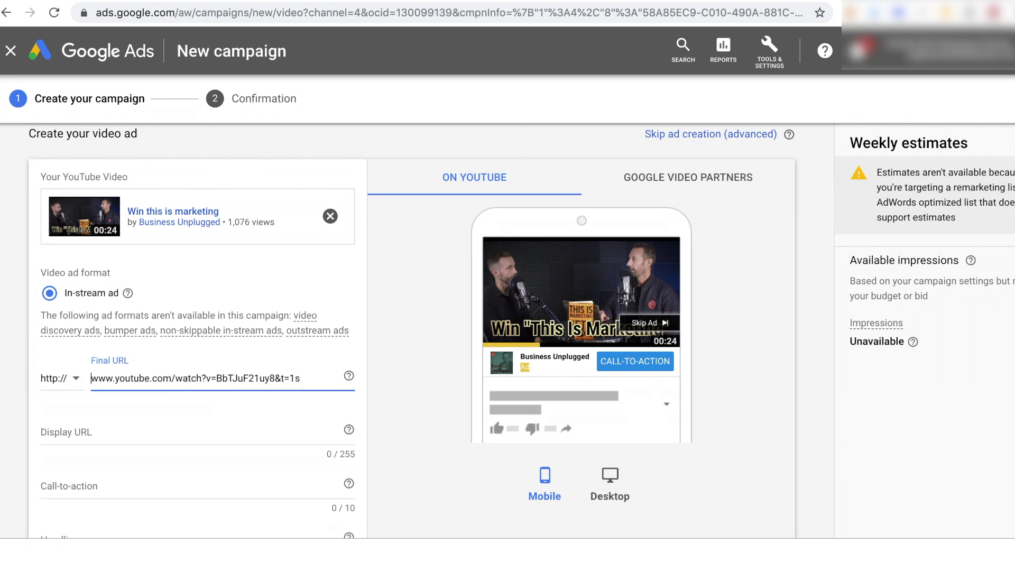
click(146, 432)
drag(258, 429, 21, 435)
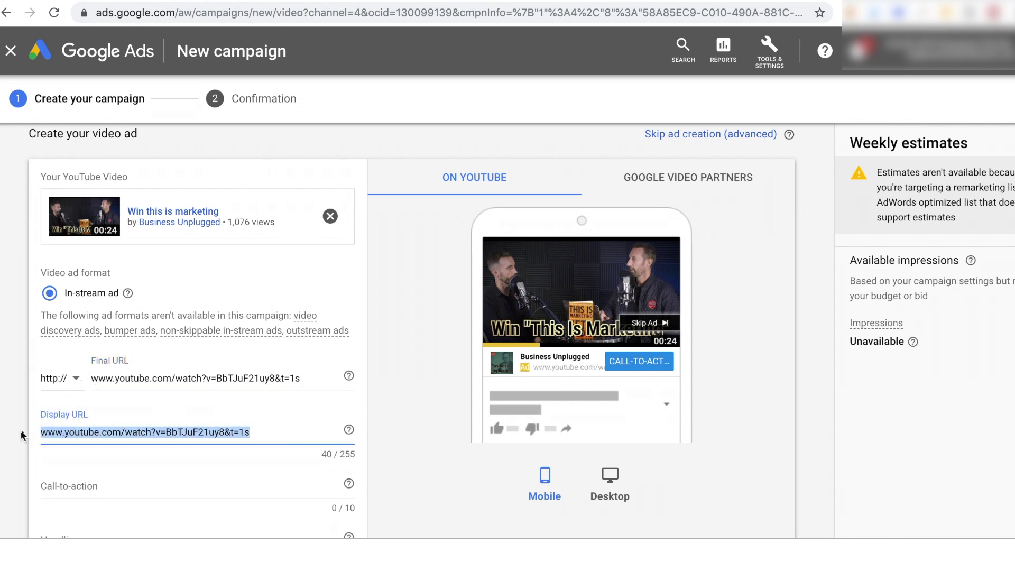
click(80, 432)
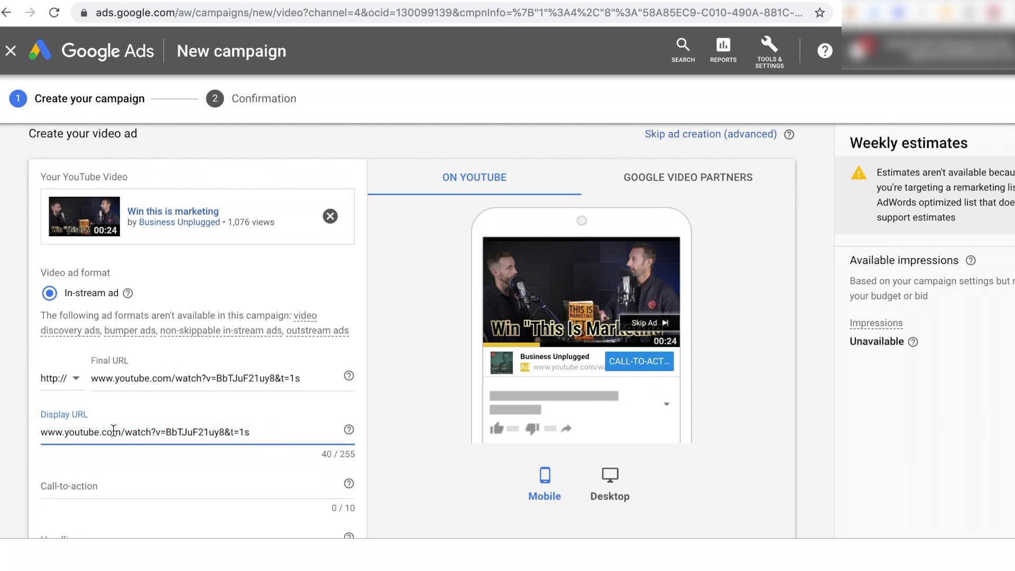
Set the ad's call-to-action to "Watch Now" and its headline to "Watch now".
scroll(79, 423, down, 2)
click(95, 402)
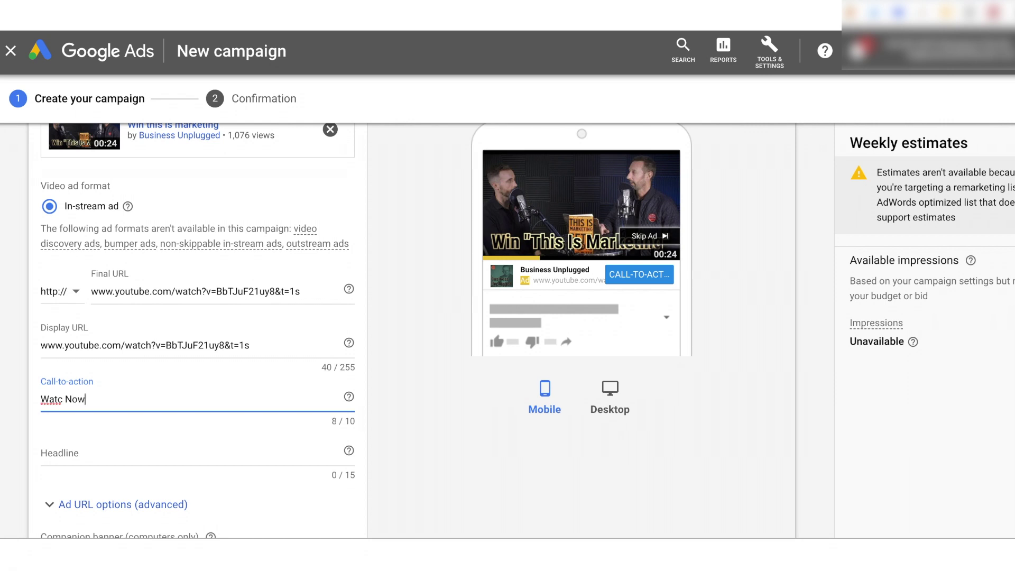
text(h)
click(136, 453)
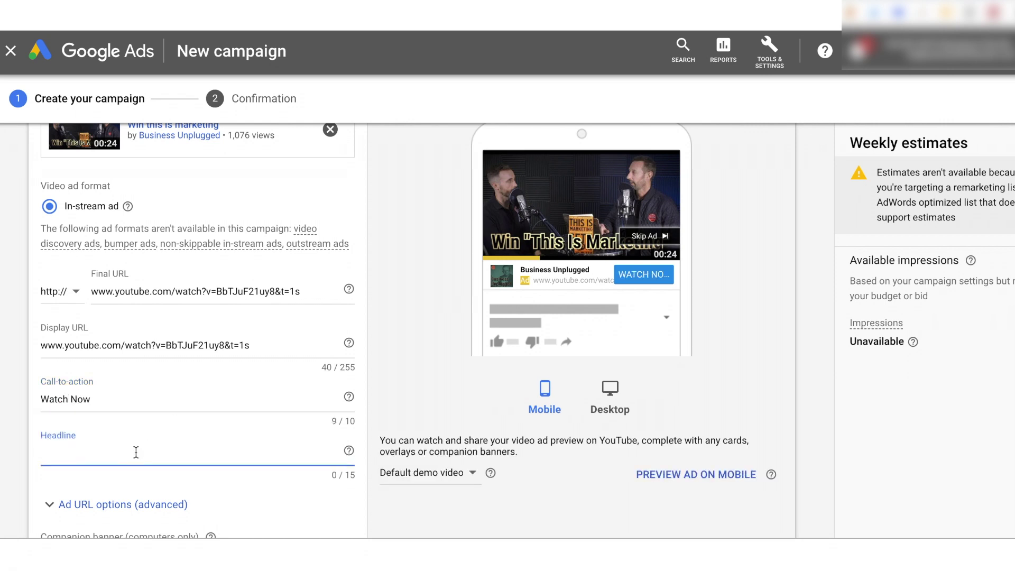
text(Watch now)
scroll(246, 407, down, 1)
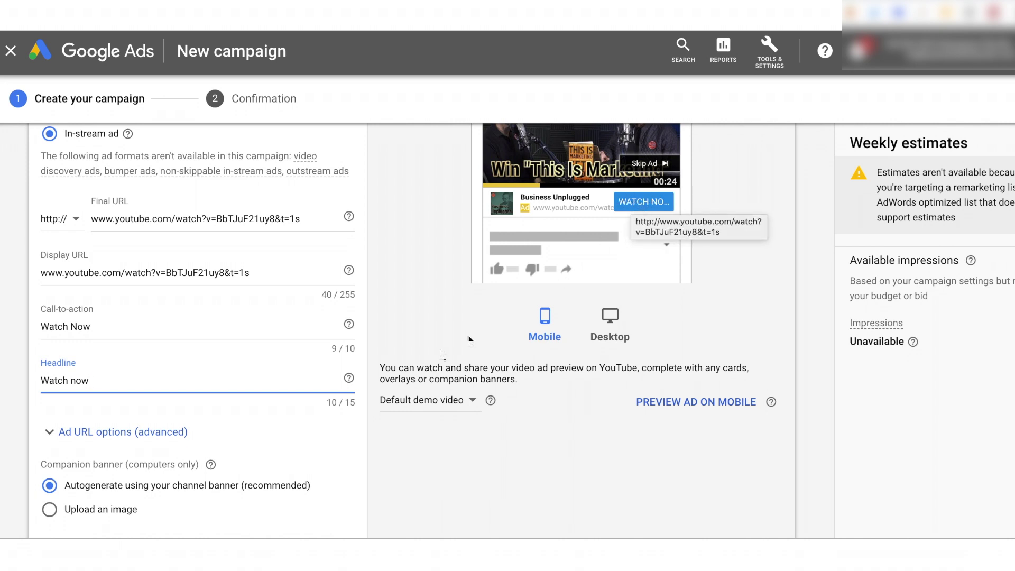
Try the image upload option for the companion banner, return to autogenerating it from the channel banner, and review the ad preview.
scroll(370, 306, down, 3)
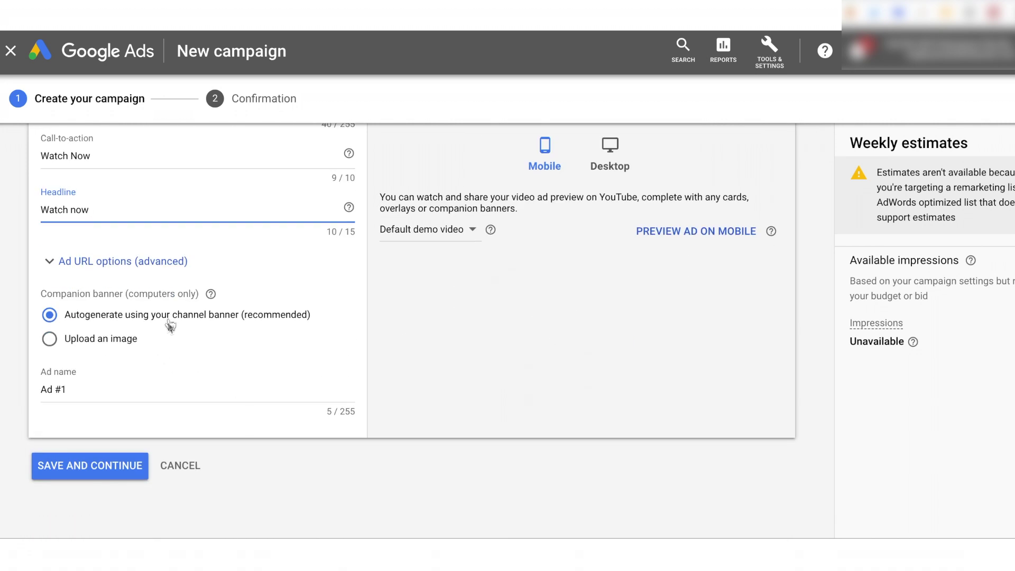
scroll(170, 325, up, 6)
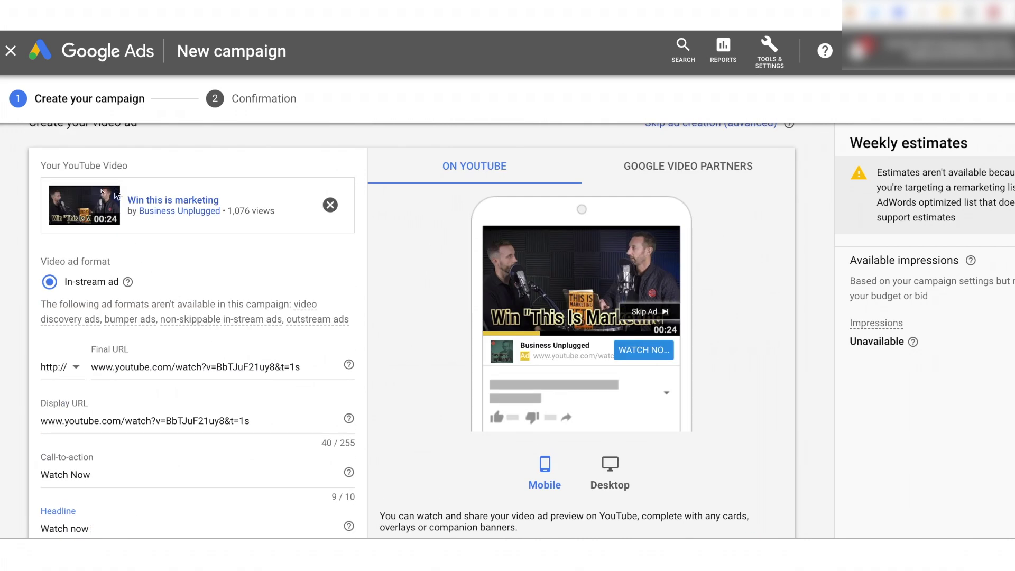
scroll(118, 231, down, 5)
click(105, 360)
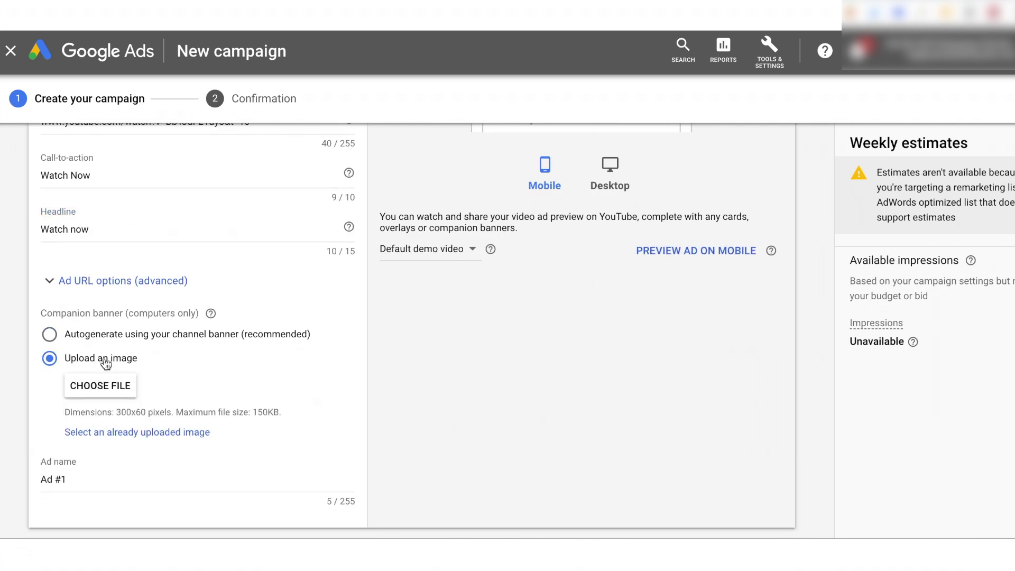
click(100, 334)
scroll(487, 266, up, 2)
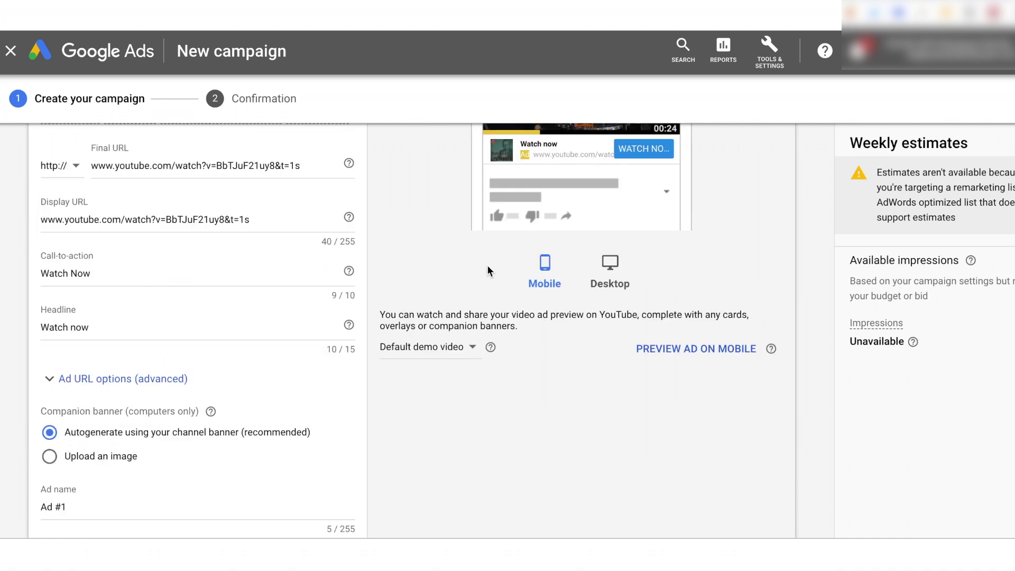
scroll(488, 269, up, 2)
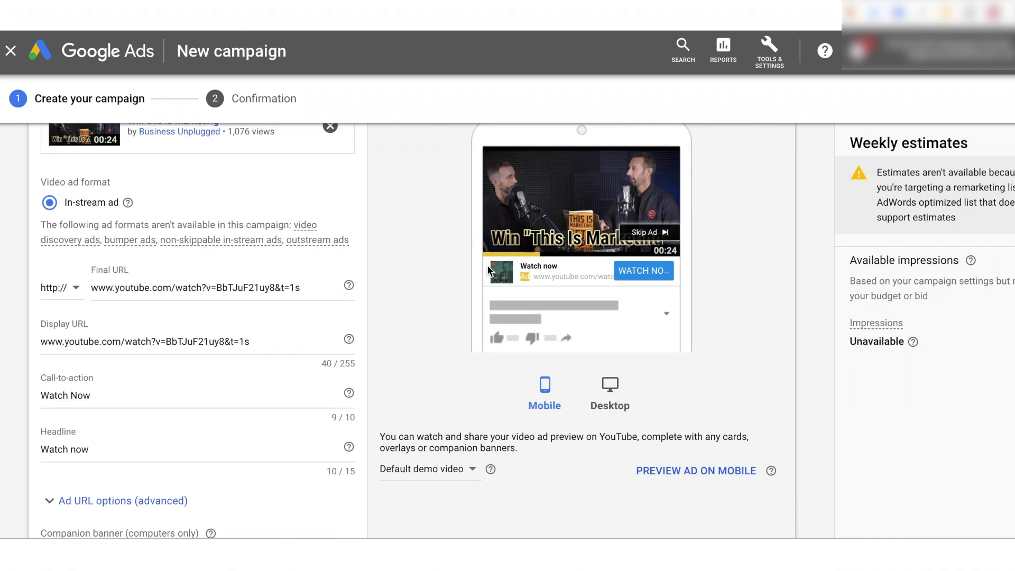
scroll(487, 265, up, 1)
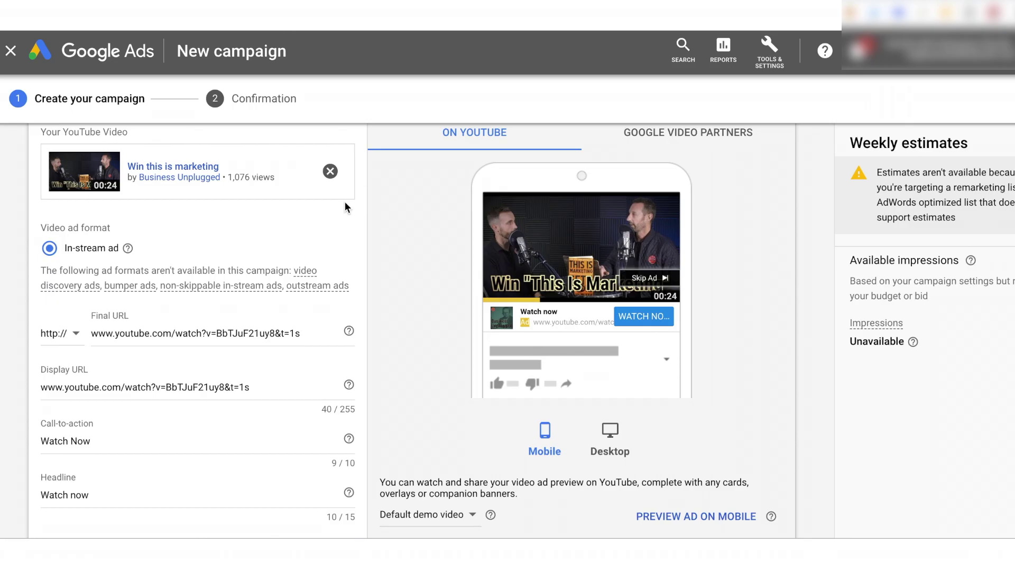
Name the ad "Podcast" and save the new video campaign, continuing past its confirmation to the campaign view.
scroll(344, 202, down, 15)
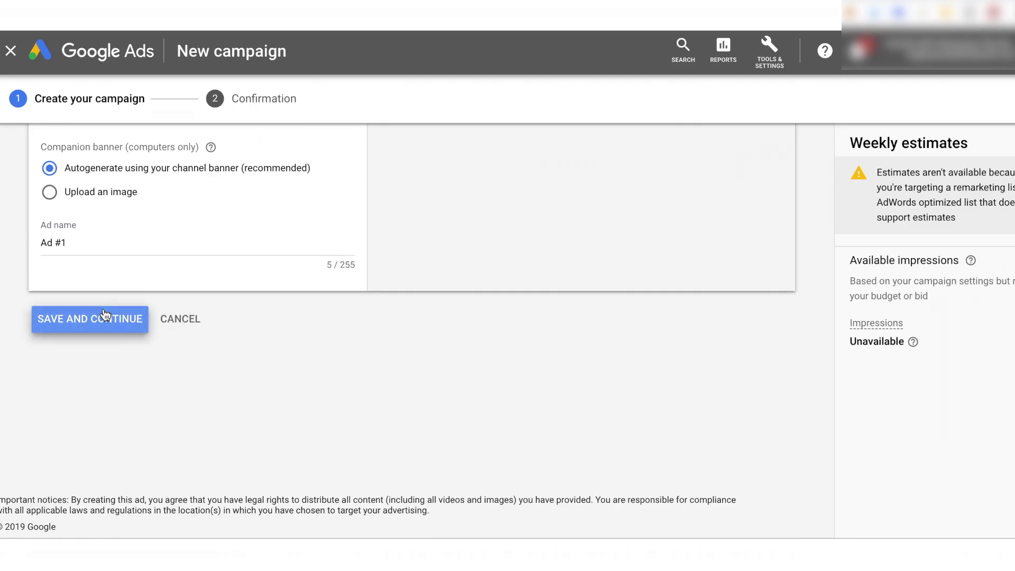
triple_click(113, 242)
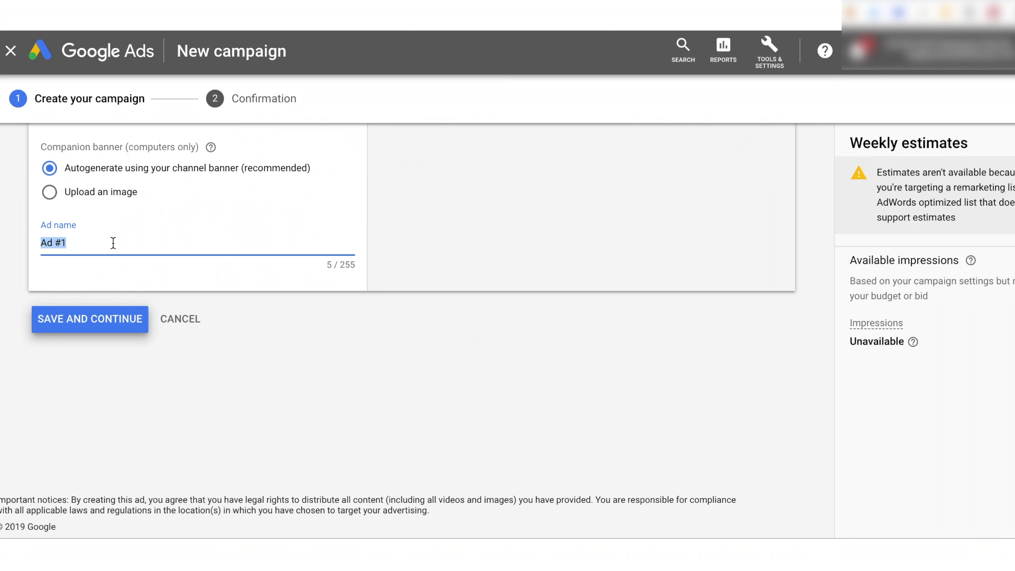
text(Podcast)
click(70, 320)
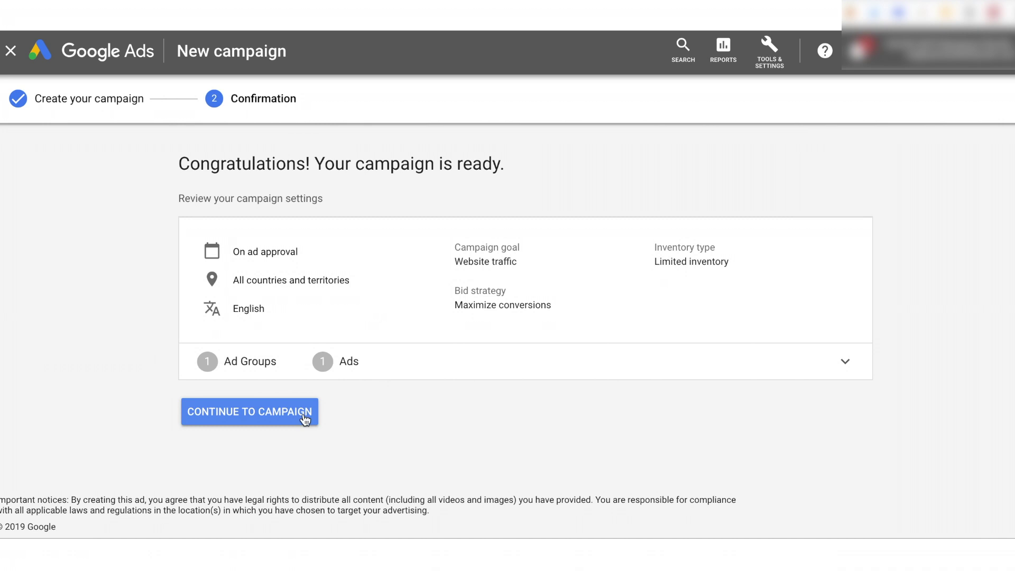
click(305, 419)
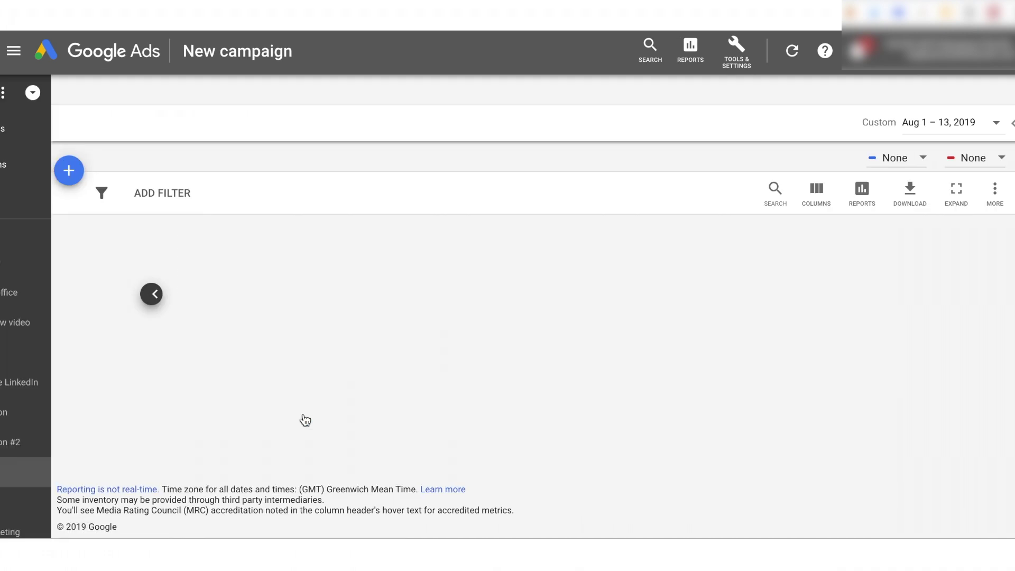